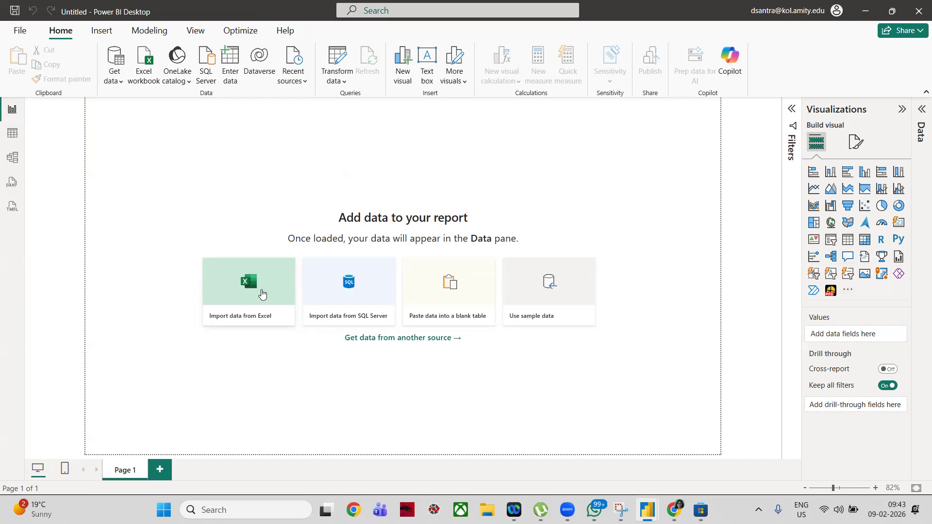
Load the data sheet from the sample-chocolate-sales-data-1 Excel workbook into the report
left_click(262, 292)
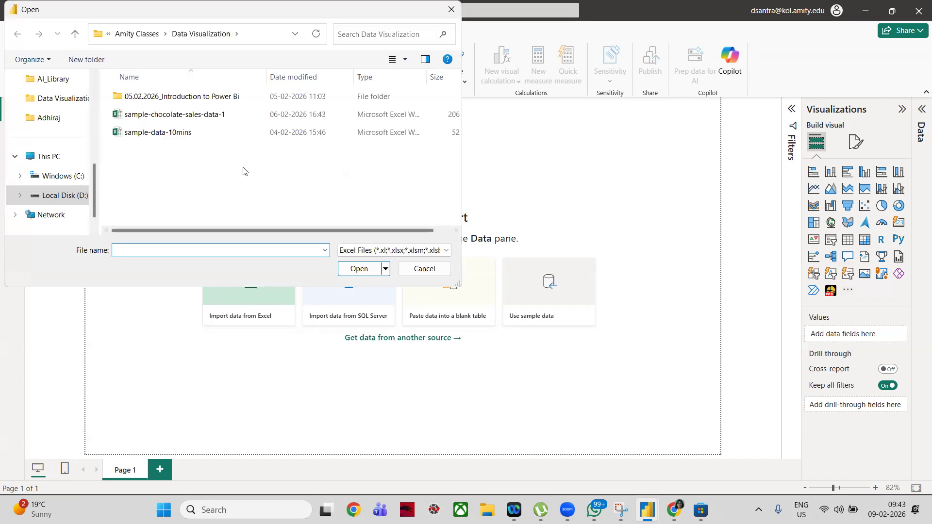
left_click(177, 118)
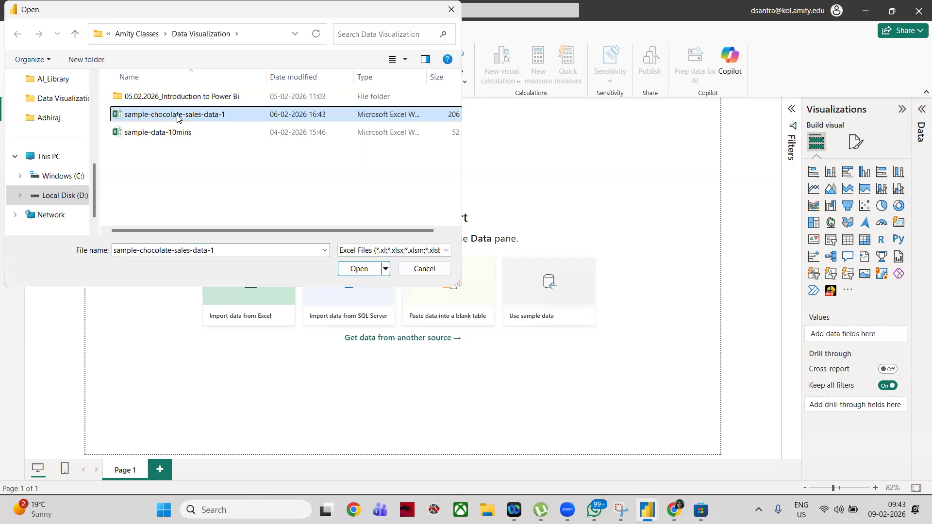
left_click(358, 270)
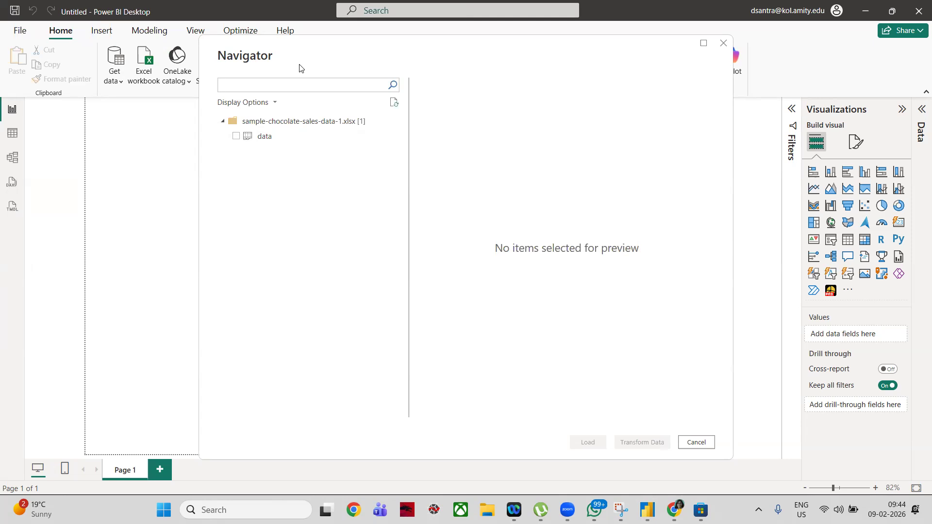
left_click(237, 138)
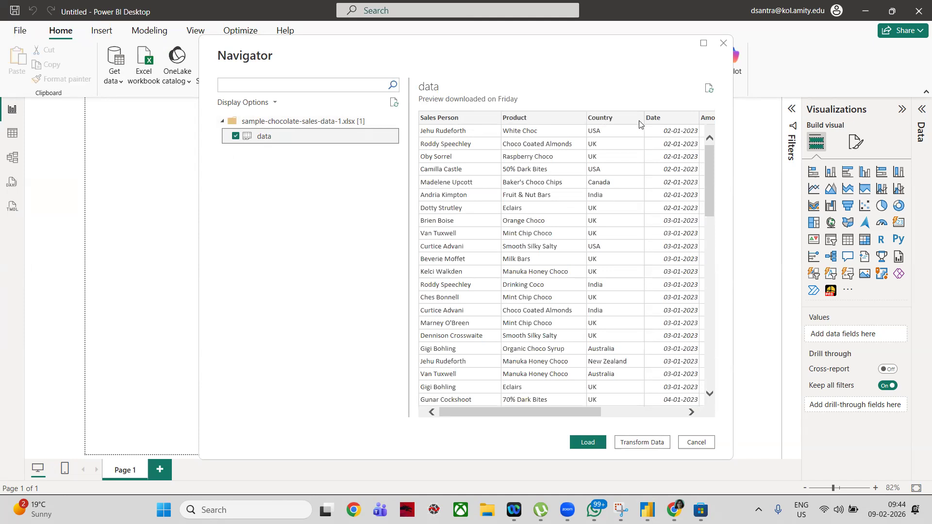
left_click_drag(562, 408, 534, 413)
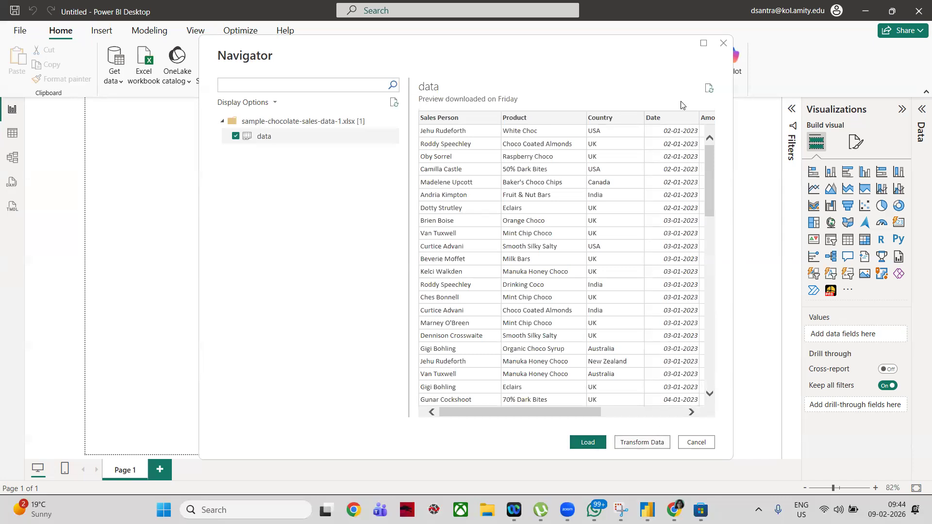
left_click_drag(631, 47, 634, 20)
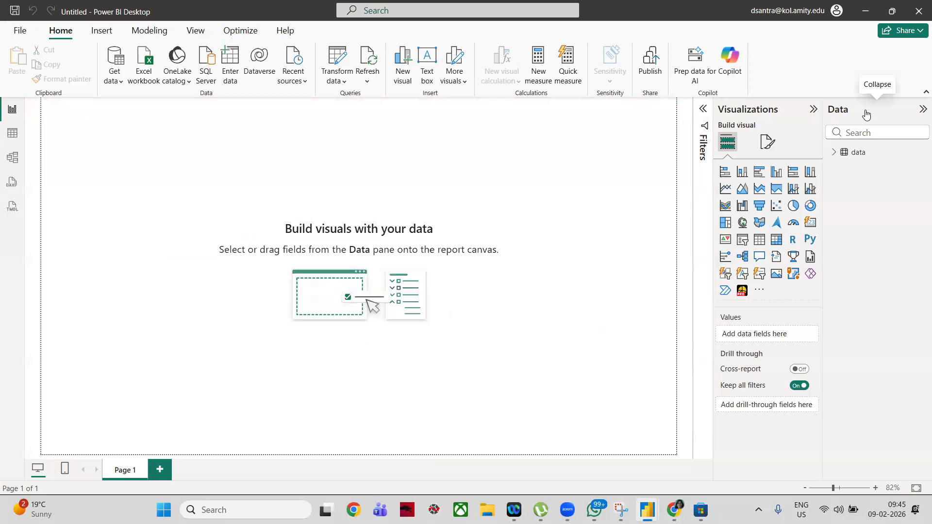
Expand the data table to show its list of fields
left_click(835, 153)
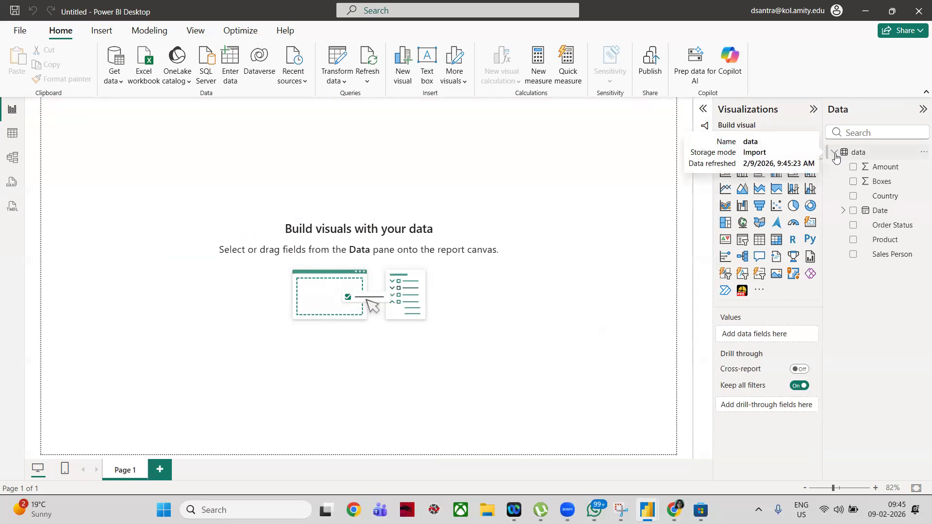
left_click(835, 154)
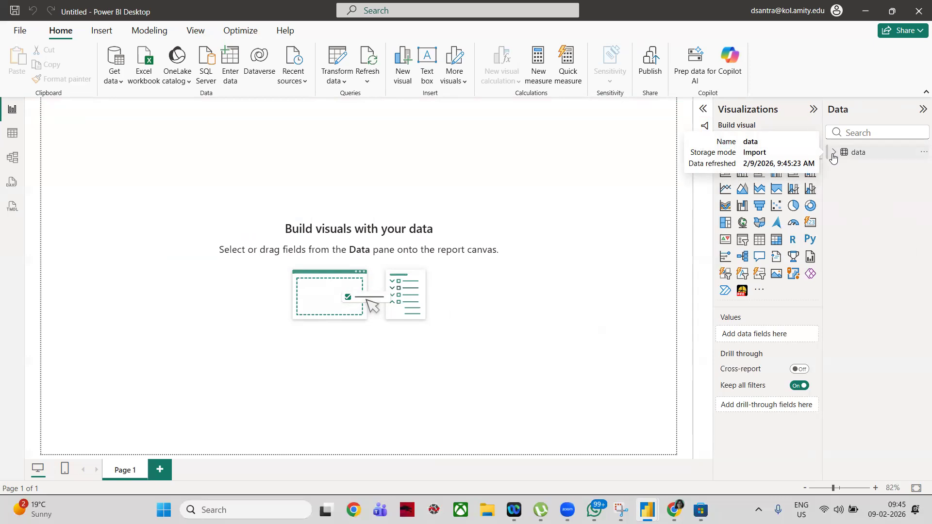
left_click(833, 154)
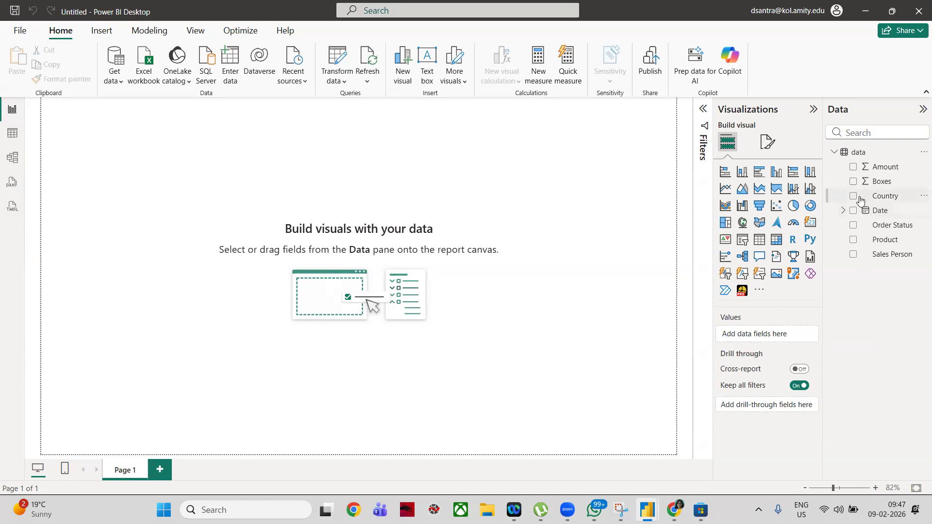
Add a stacked column chart to Page 1, move it towards the page centre and enlarge it
left_click(743, 173)
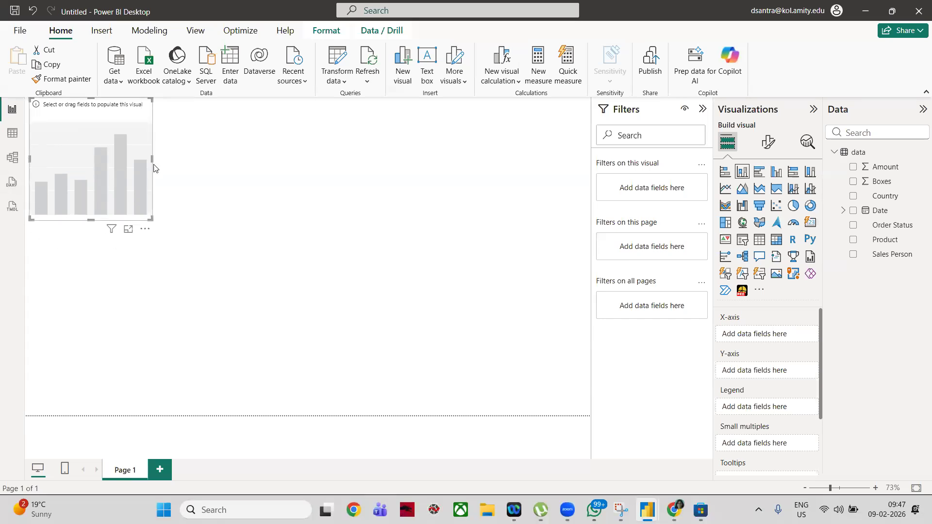
left_click_drag(98, 127, 267, 185)
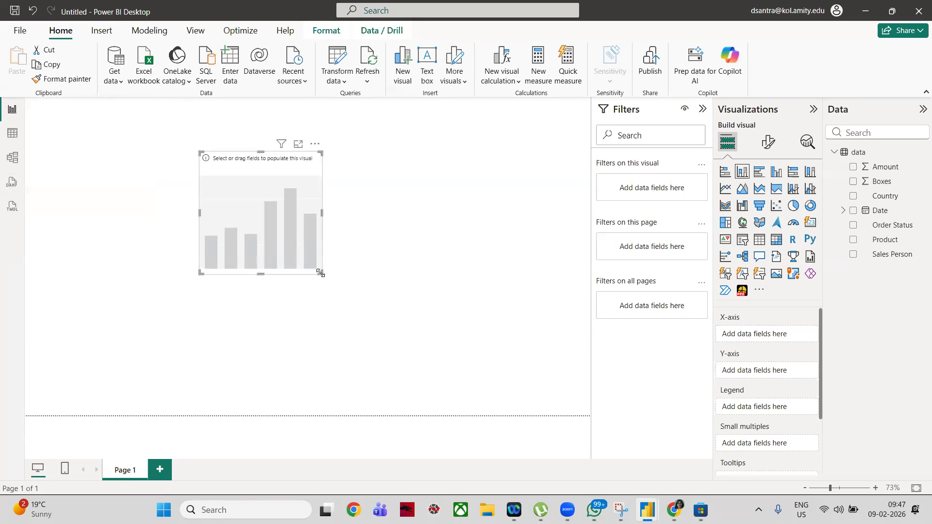
left_click_drag(319, 272, 395, 329)
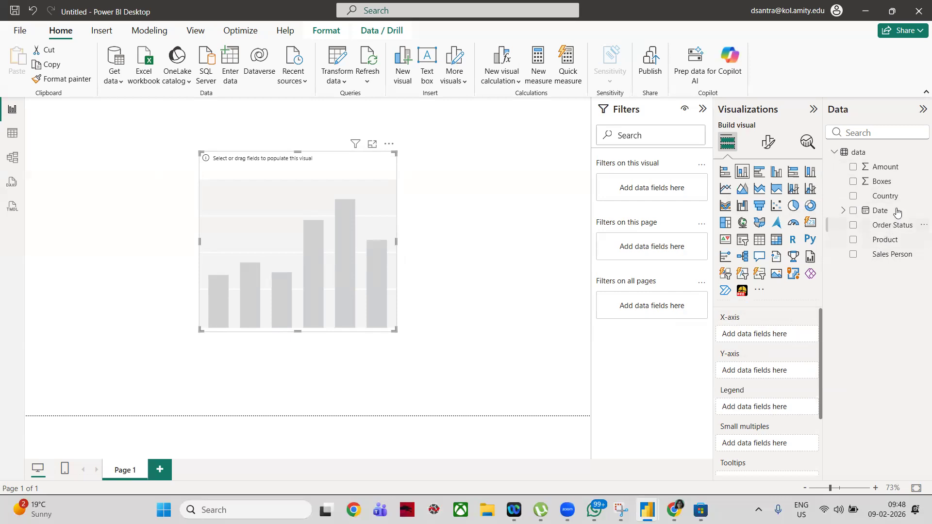
Plot Boxes on the Y-axis against Country on the X-axis and enlarge the chart further
left_click_drag(904, 199, 788, 333)
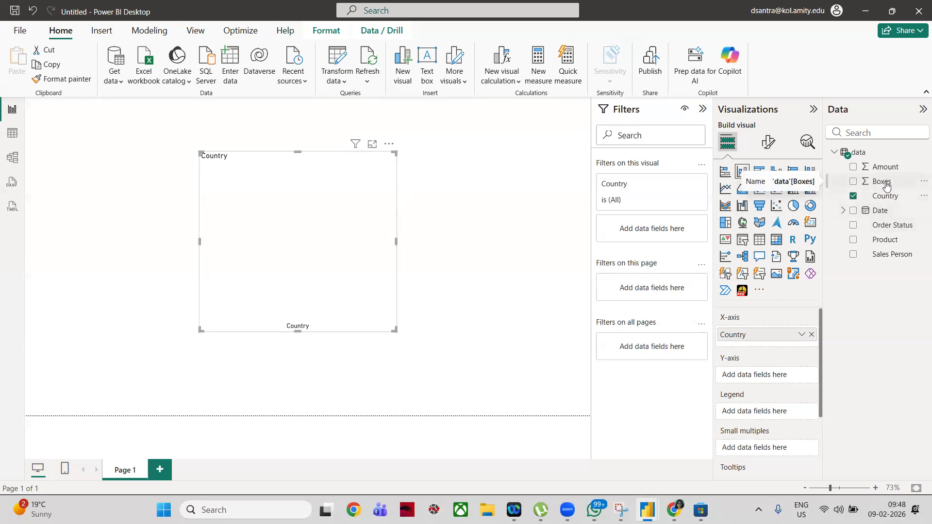
left_click_drag(886, 186, 775, 379)
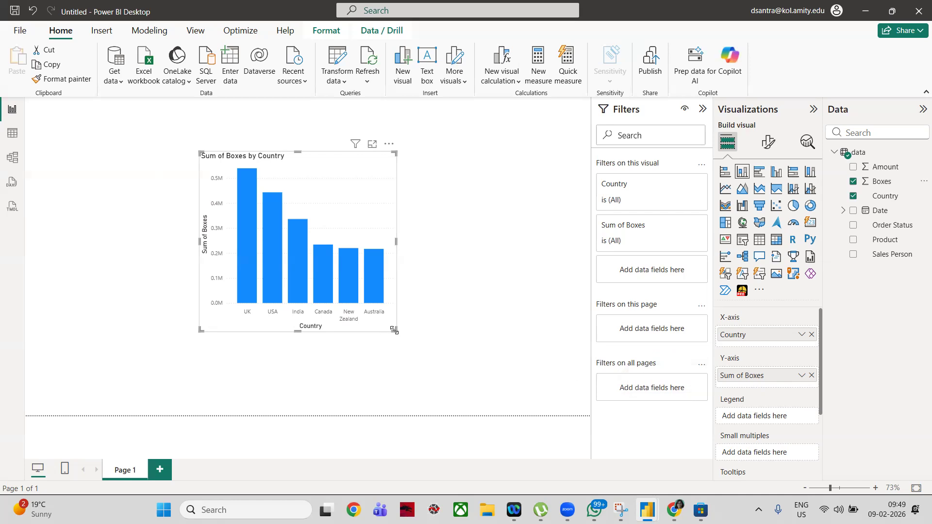
left_click_drag(394, 330, 452, 375)
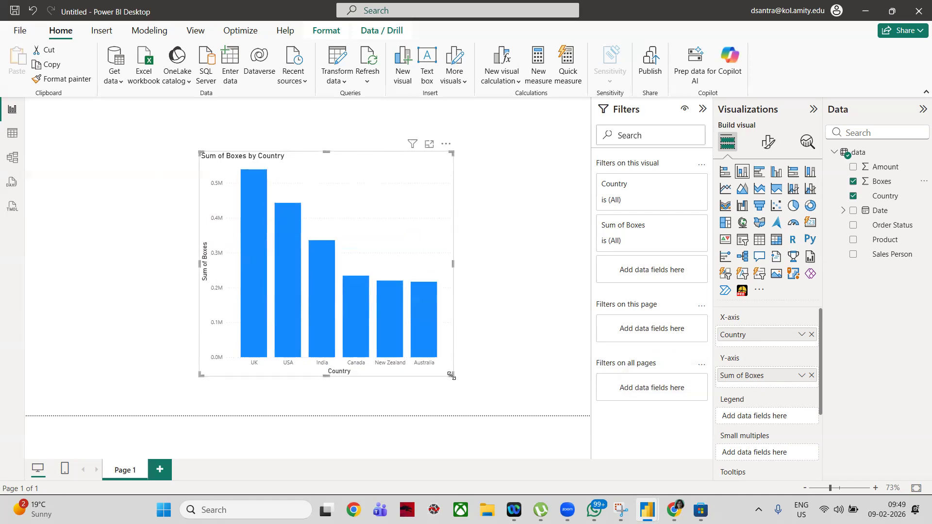
left_click_drag(200, 153, 145, 127)
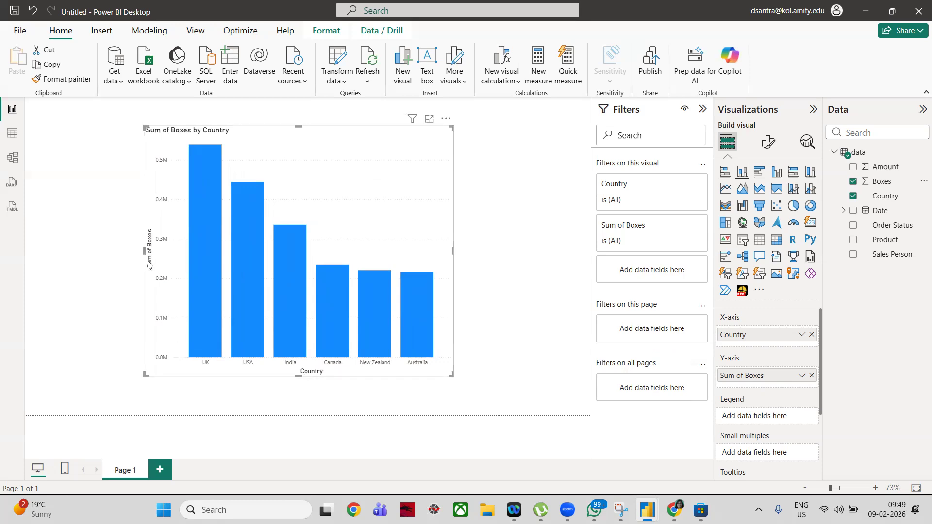
Try the Average aggregation for Boxes on the Y-axis and restore it to Sum
left_click(802, 377)
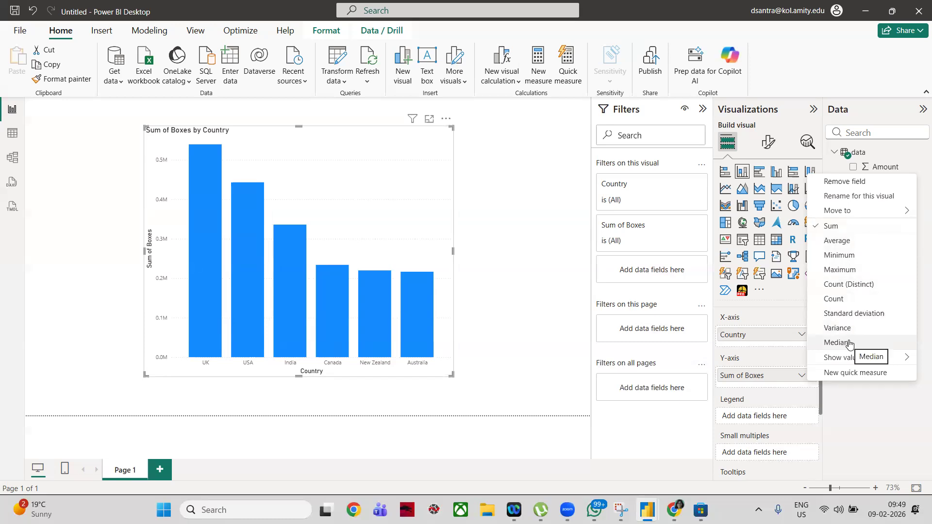
left_click(833, 242)
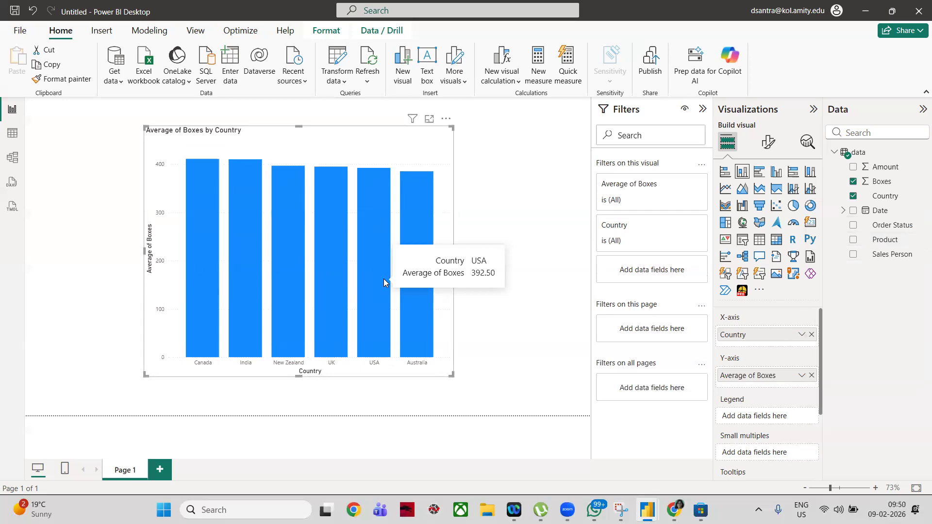
left_click(800, 375)
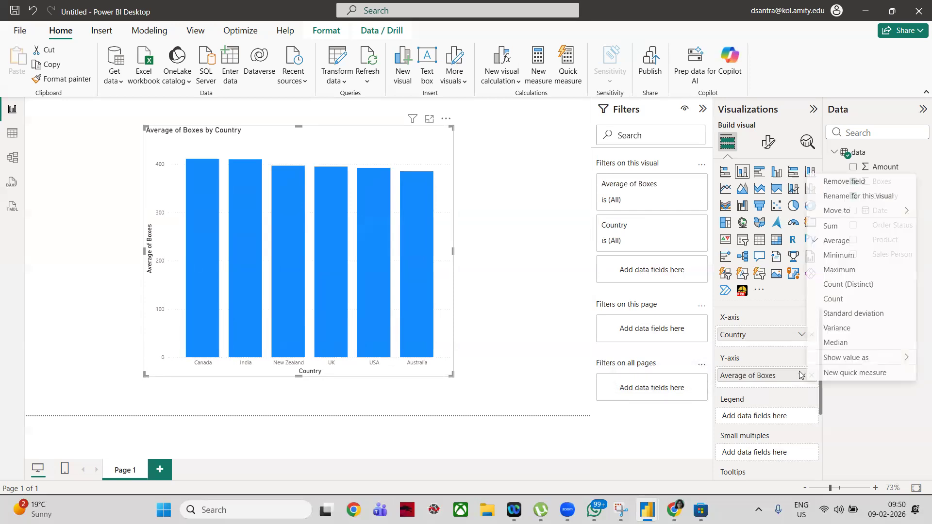
left_click(836, 226)
Clear both axes of the chart and reassign Country to the X-axis and Boxes to the Y-axis
left_click(811, 335)
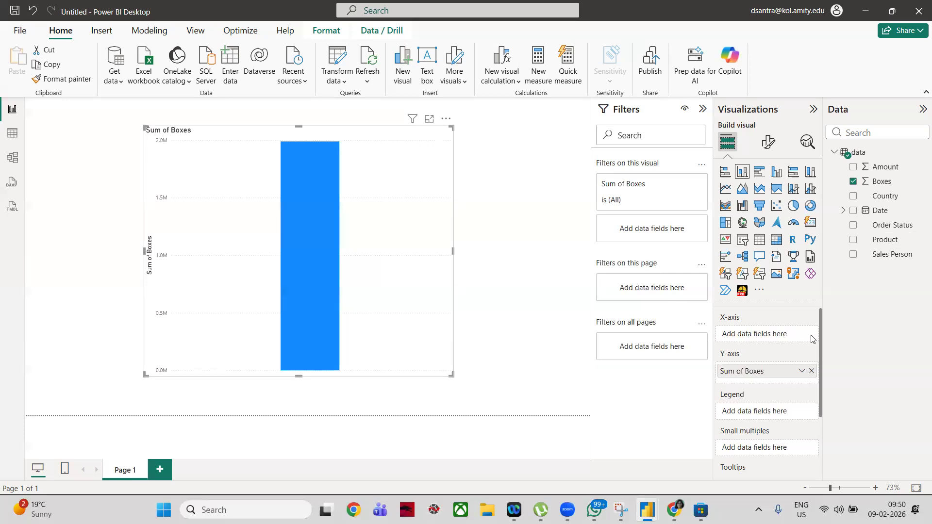
left_click(812, 372)
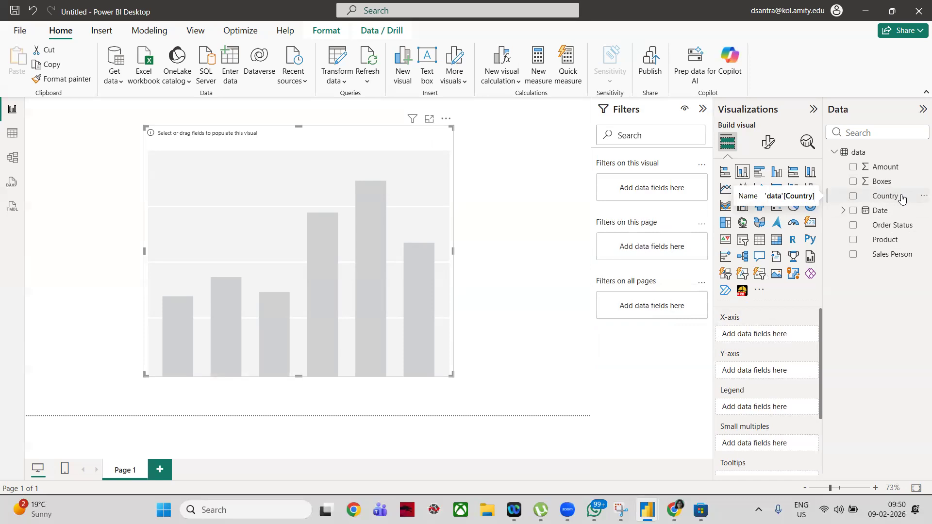
left_click_drag(900, 196, 785, 333)
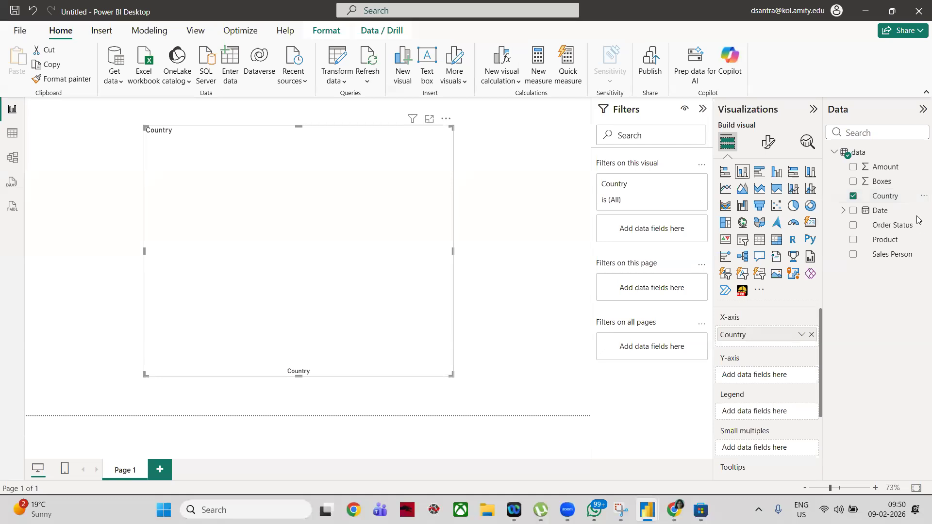
left_click(854, 197)
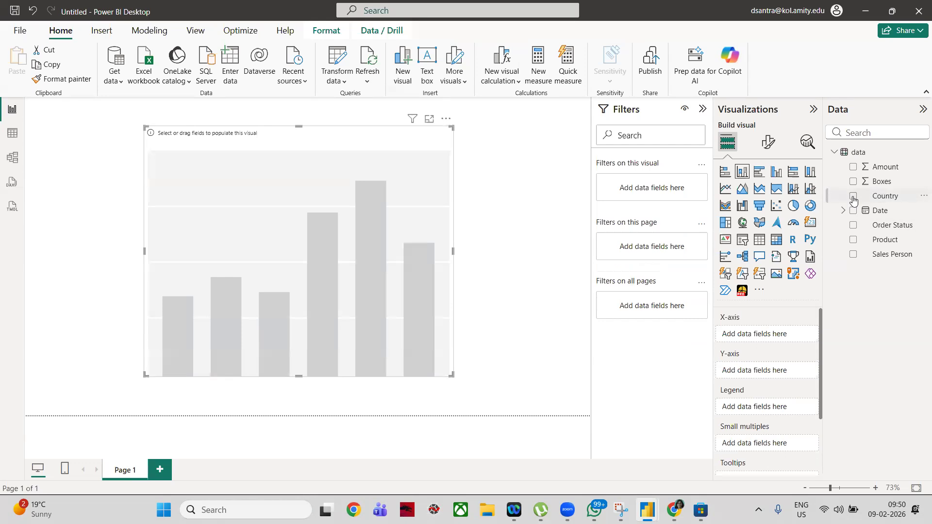
left_click(853, 197)
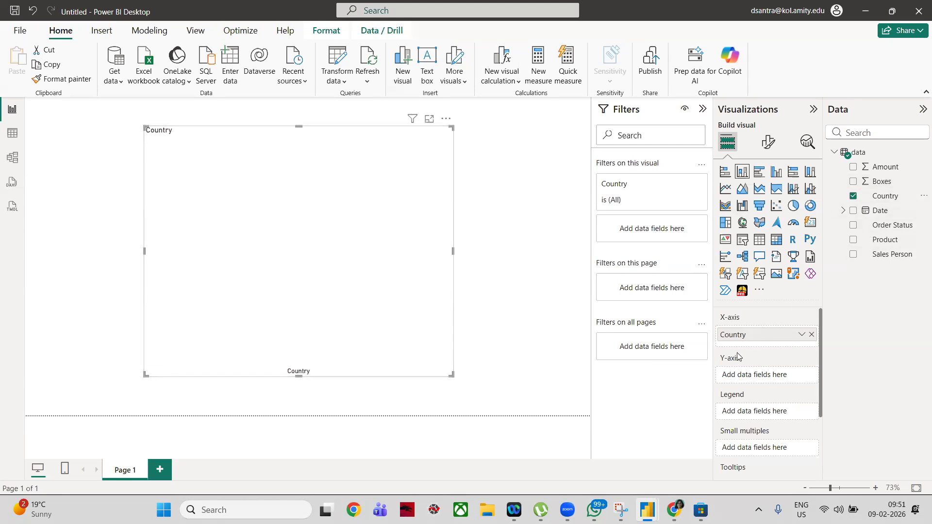
left_click_drag(890, 185, 784, 379)
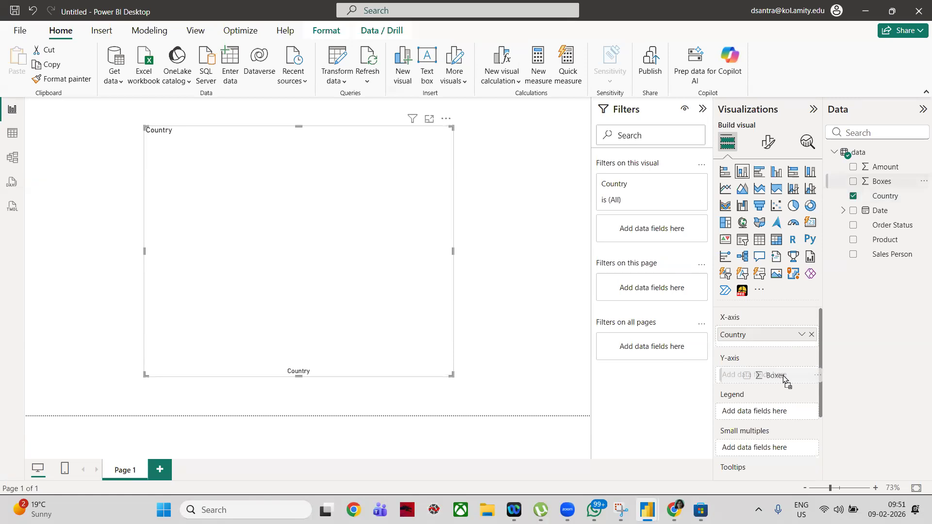
left_click_drag(784, 376, 778, 374)
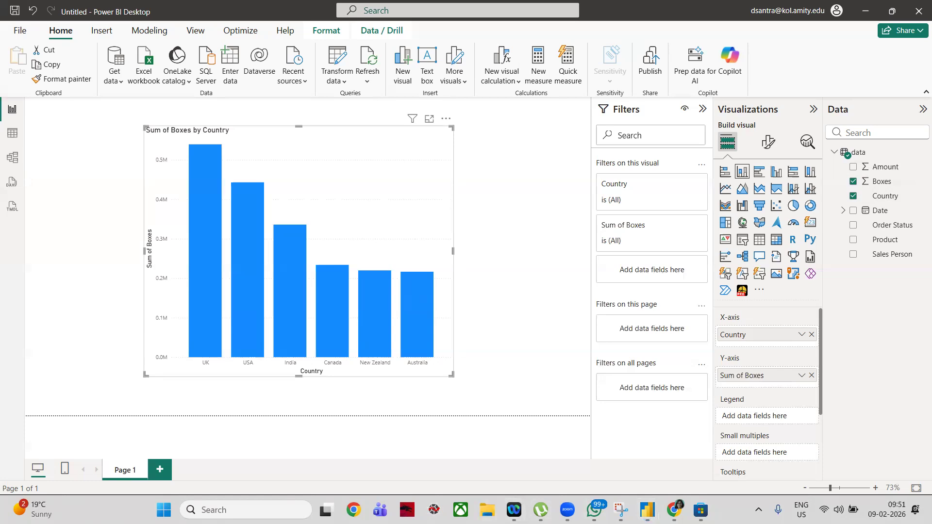
Open sample-chocolate-sales-data-1 from the Data Visualization folder in Excel with editing enabled, review the source data and return to Power BI Desktop
left_click(487, 510)
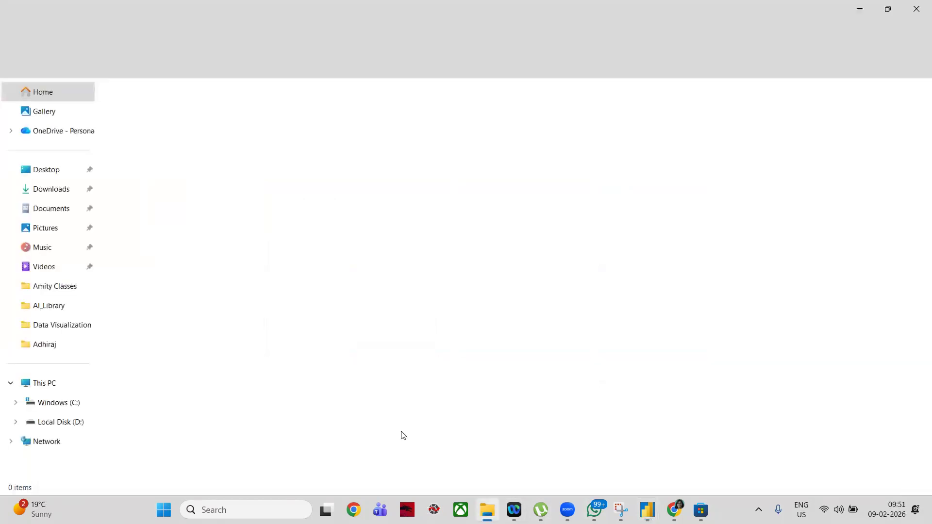
left_click(64, 326)
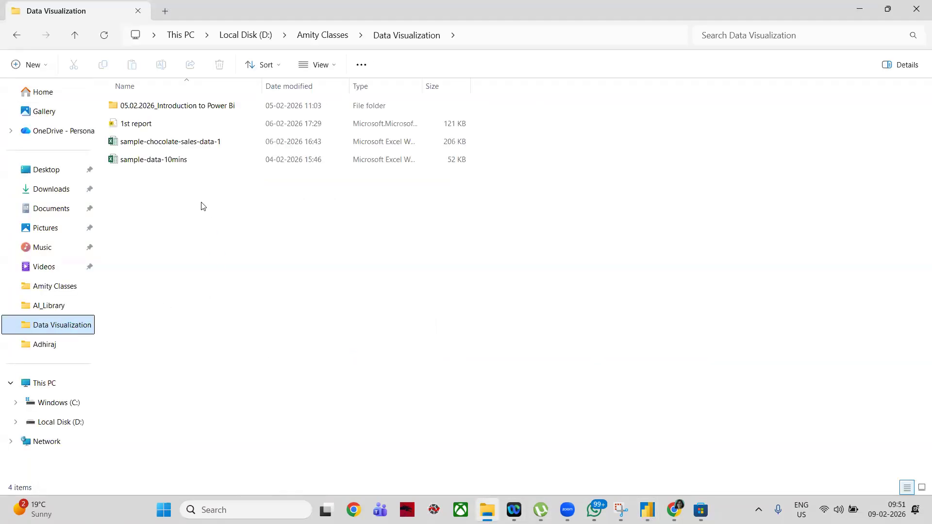
double_click(183, 145)
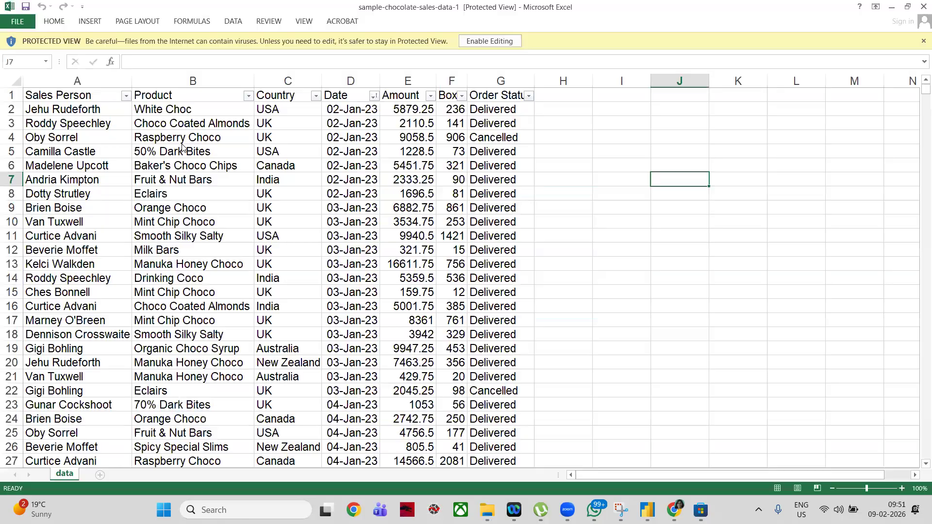
left_click(496, 41)
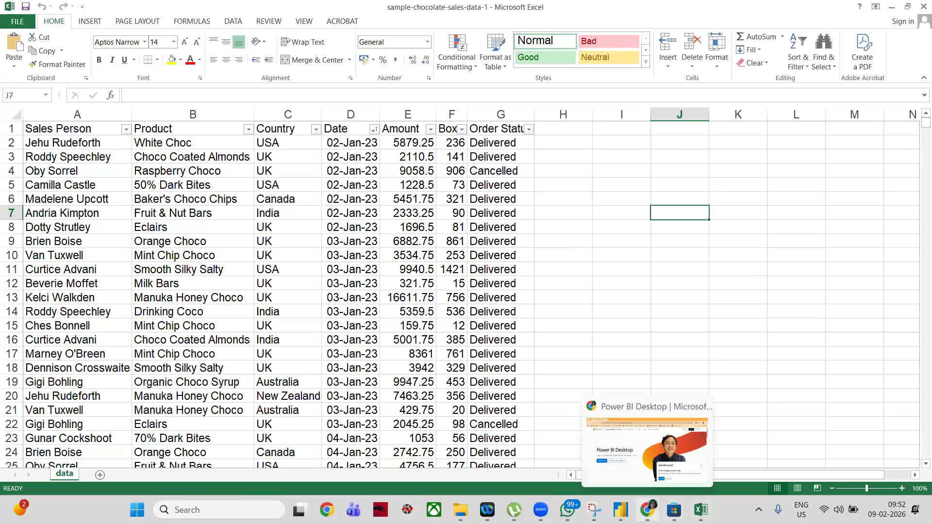
mouse_move(621, 510)
left_click(555, 444)
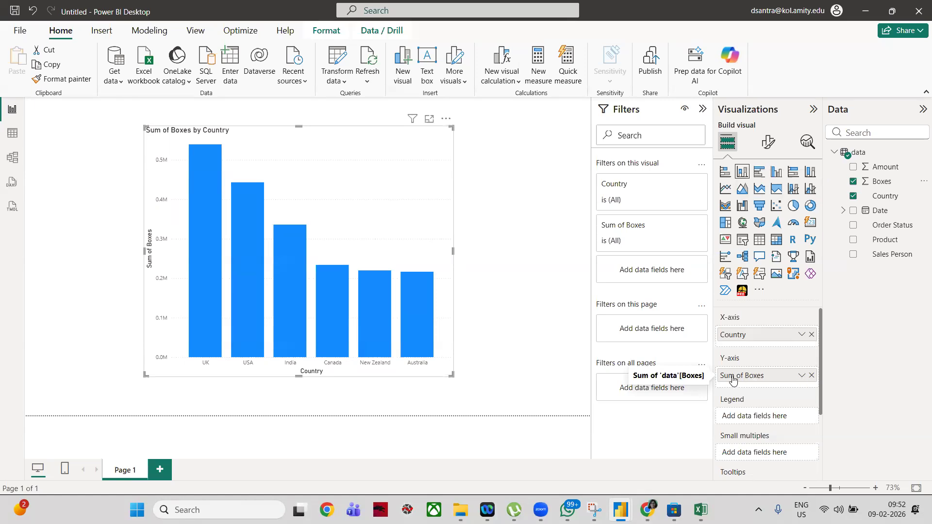
Set the aggregation of Boxes on the Y-axis to Minimum and inspect a column's value
left_click(801, 377)
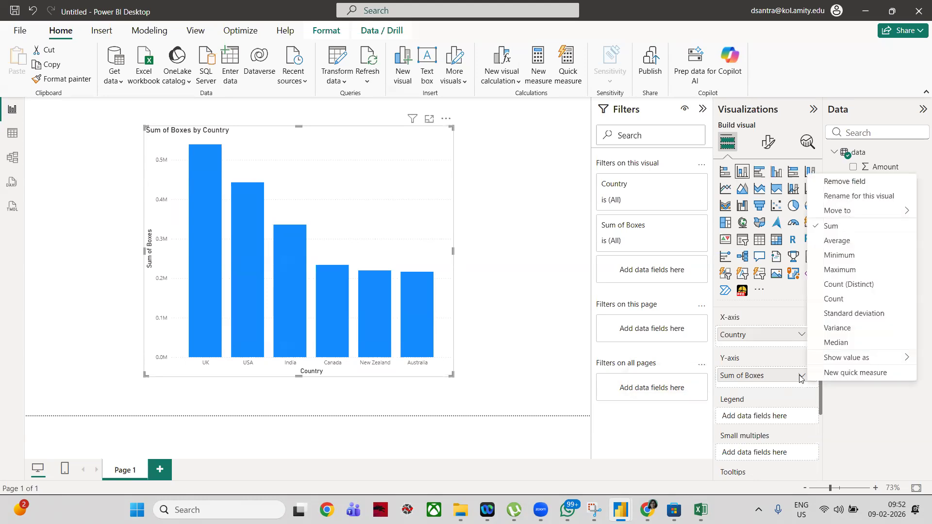
left_click(847, 258)
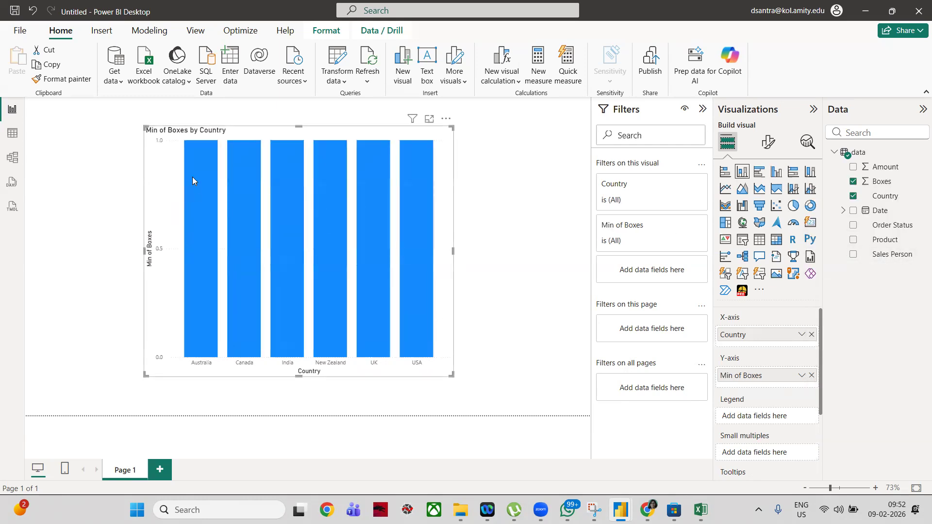
mouse_move(194, 164)
Set the aggregation of Boxes on the Y-axis to Maximum
left_click(802, 375)
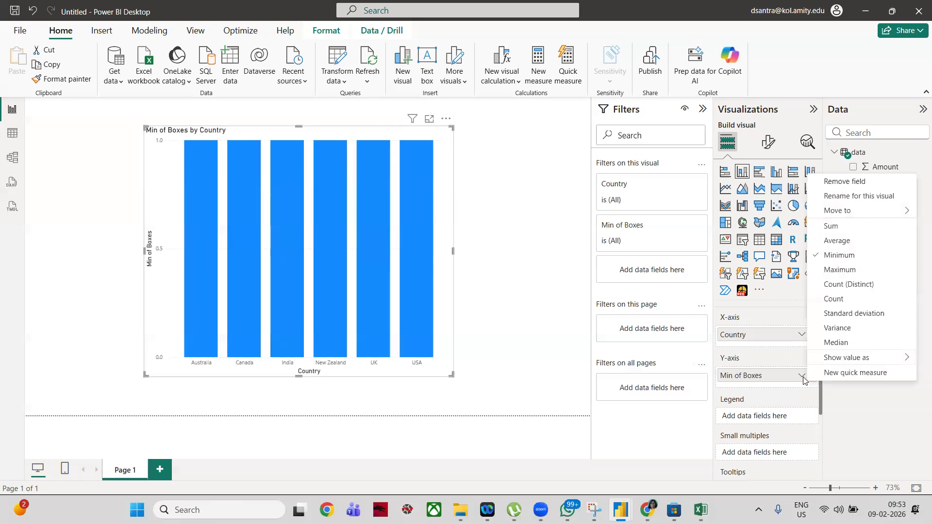
left_click(863, 270)
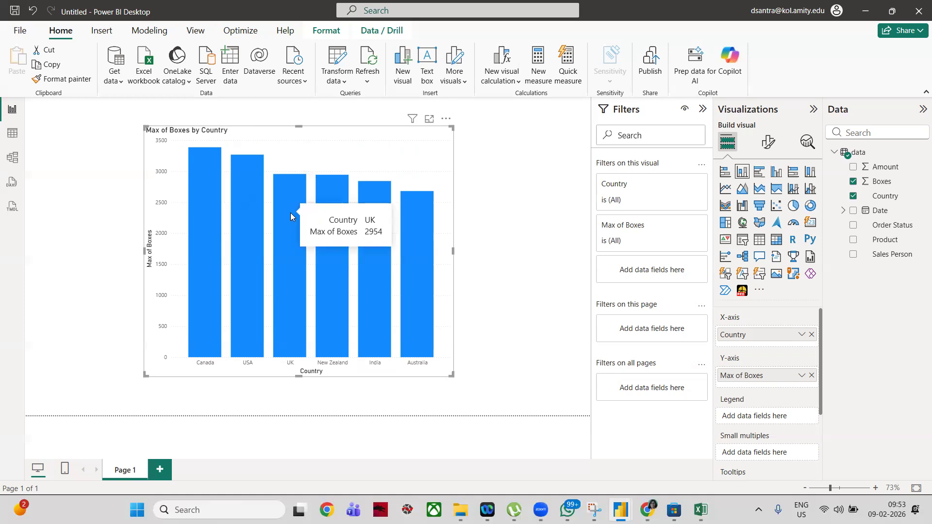
Set the aggregation of Boxes on the Y-axis to Sum
left_click(802, 375)
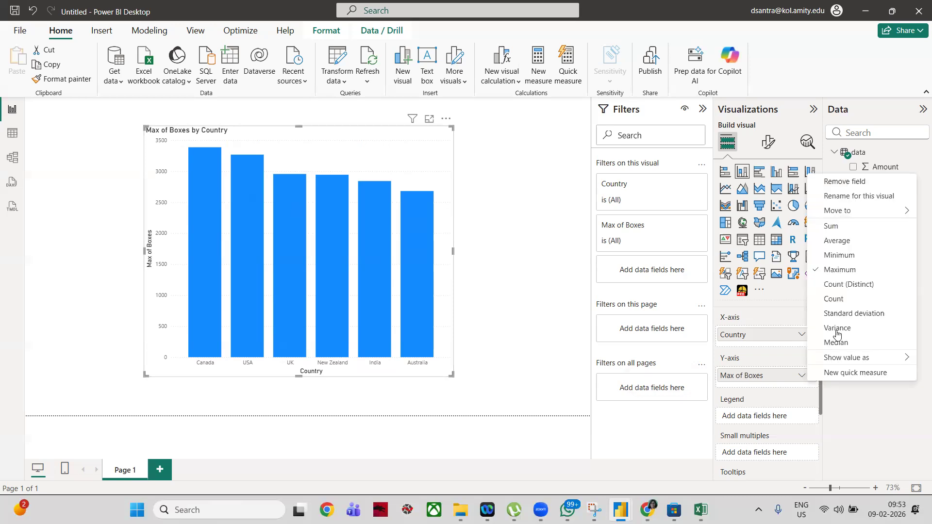
left_click(857, 228)
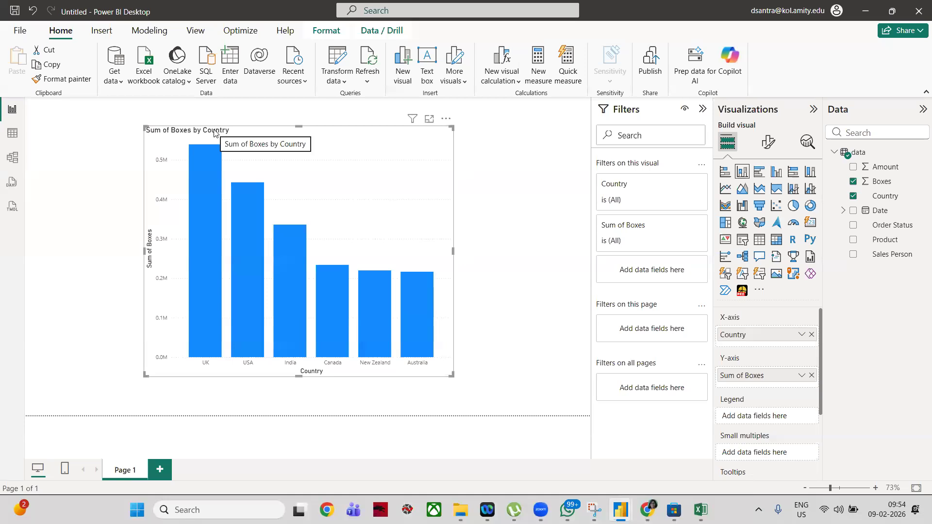
left_click(446, 120)
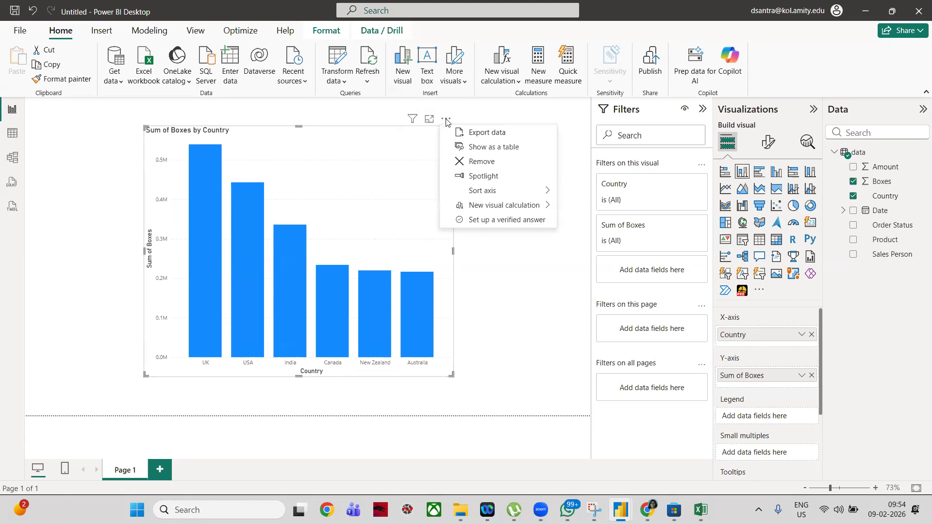
left_click(566, 302)
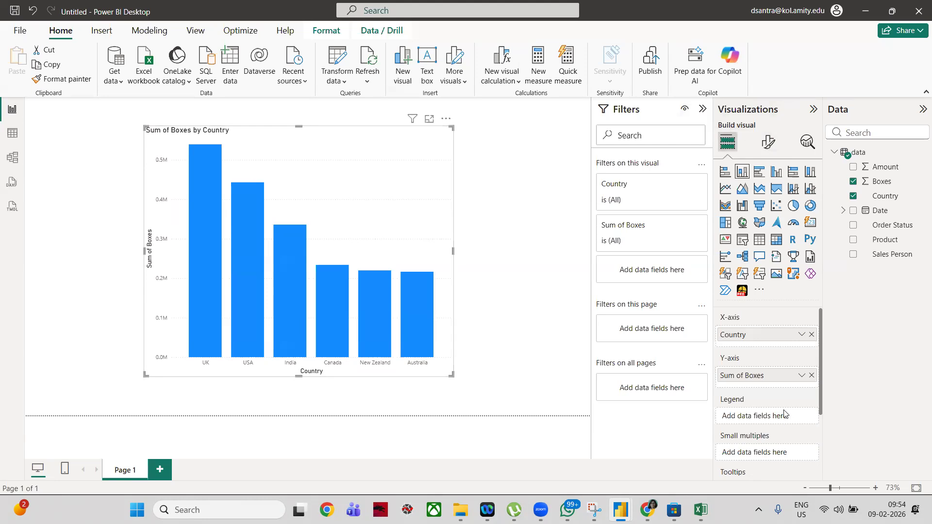
Open the column chart's general title formatting options and select the whole title text for replacement
left_click(769, 143)
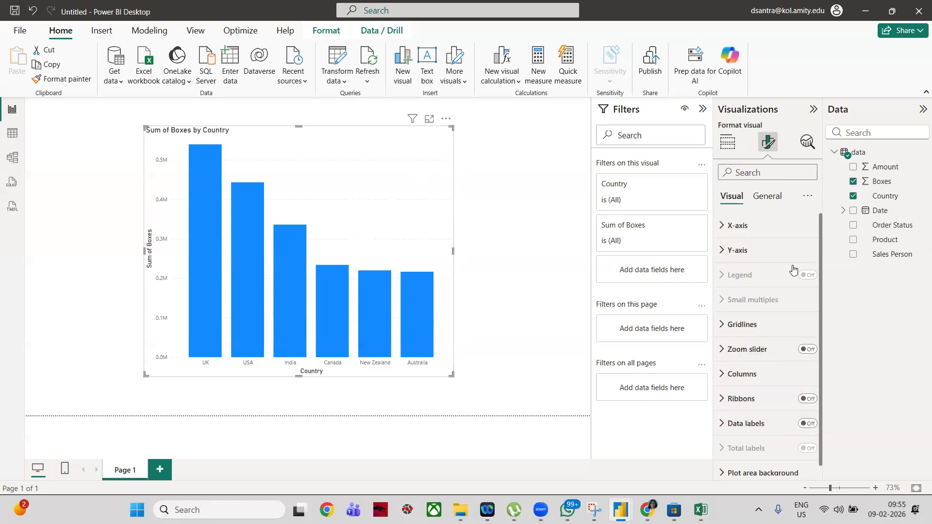
mouse_move(735, 281)
left_click(778, 201)
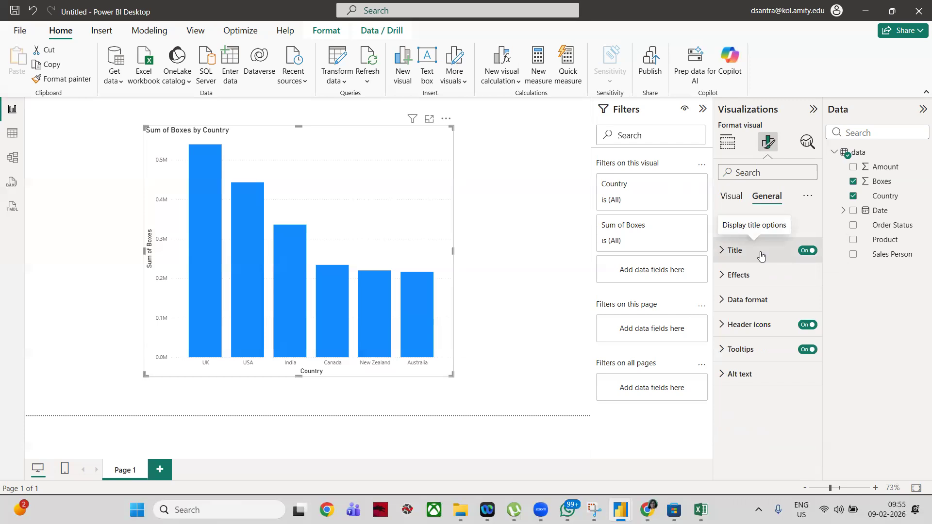
left_click(761, 256)
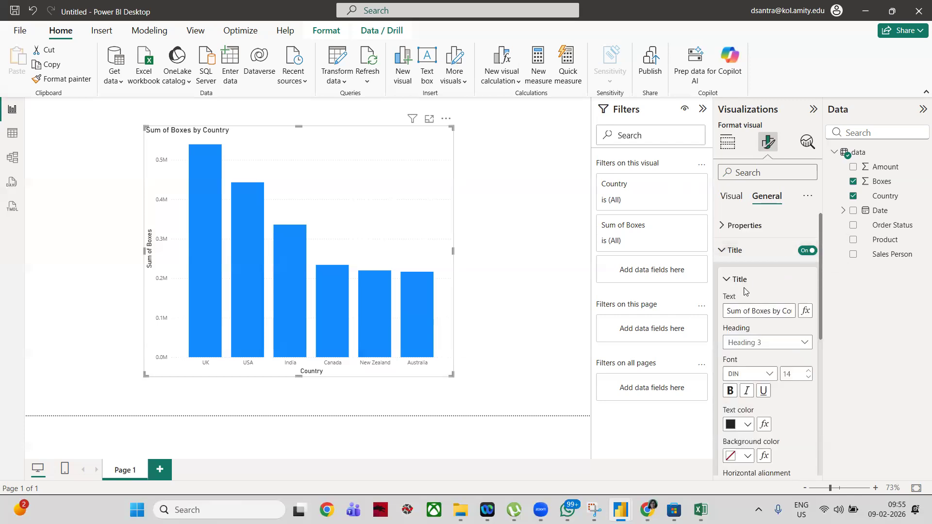
left_click(731, 197)
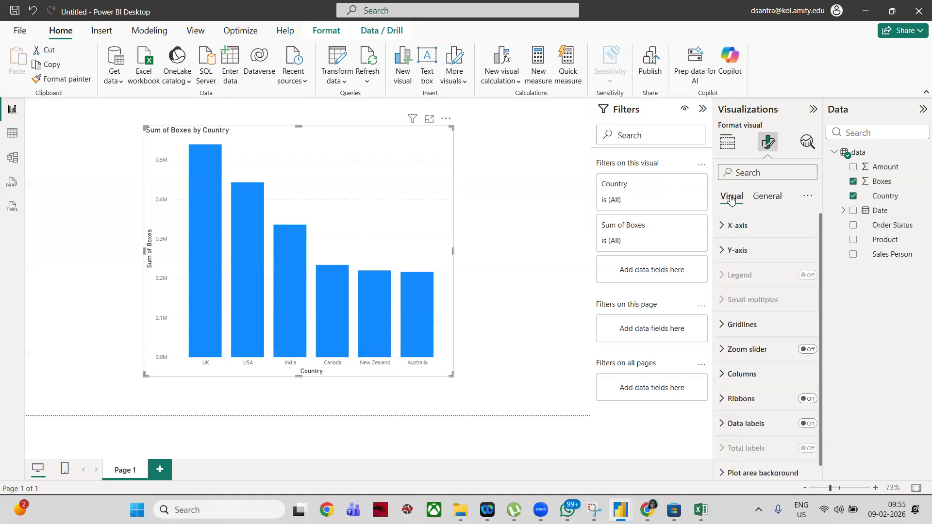
left_click(768, 197)
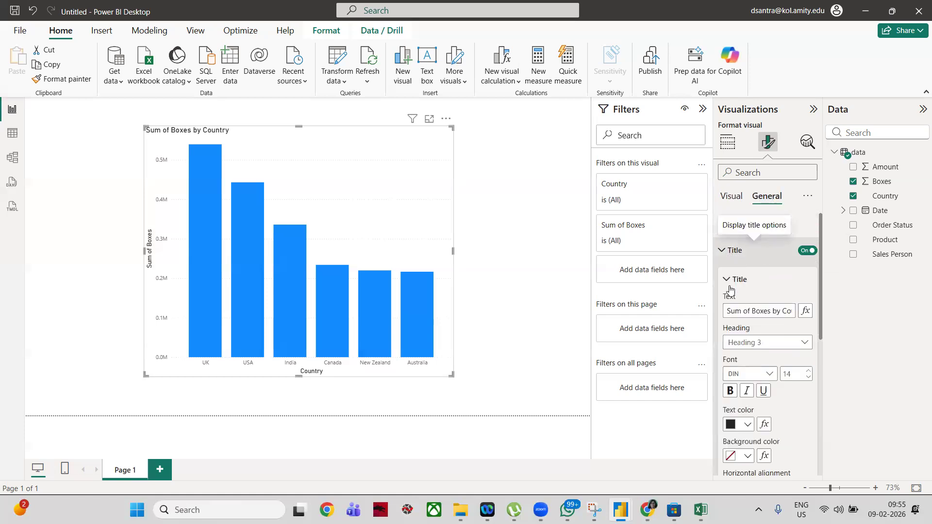
left_click(725, 311)
left_click_drag(725, 311, 804, 322)
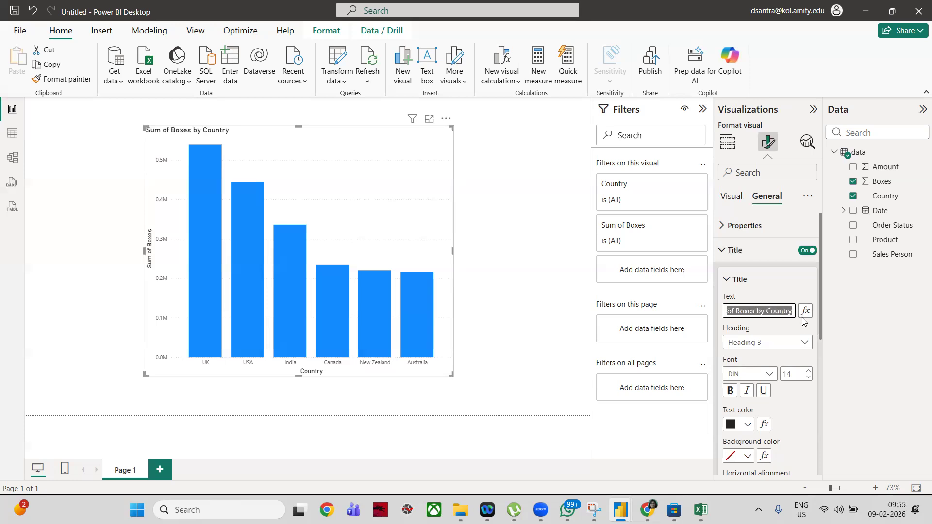
type("Su")
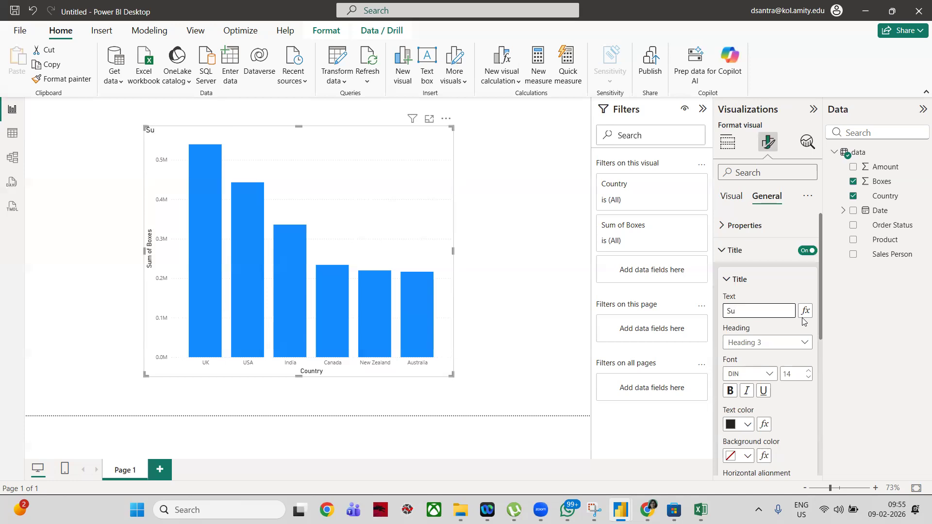
type("m of the")
type("boxes")
type(" vs")
key("BackSpace")
key("BackSpace")
key("BackSpace")
key("BackSpace")
key("BackSpace")
key("BackSpace")
key("BackSpace")
key("BackSpace")
key("BackSpace")
key("BackSpace")
key("BackSpace")
key("BackSpace")
key("BackSpace")
key("BackSpace")
key("BackSpace")
key("BackSpace")
key("BackSpace")
key("BackSpace")
key("BackSpace")
key("BackSpace")
Title the column chart "Country wise boxes" and make the title bold
type("Country wise boxes")
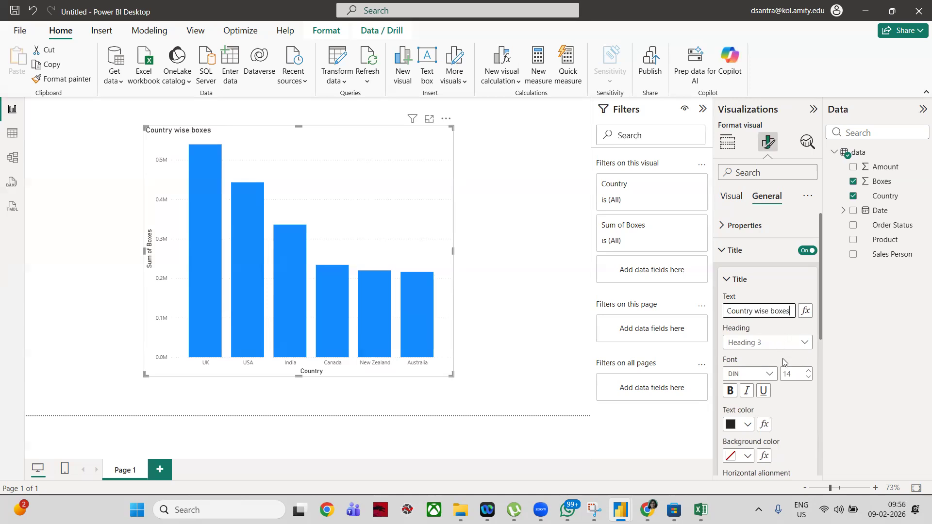
left_click(730, 391)
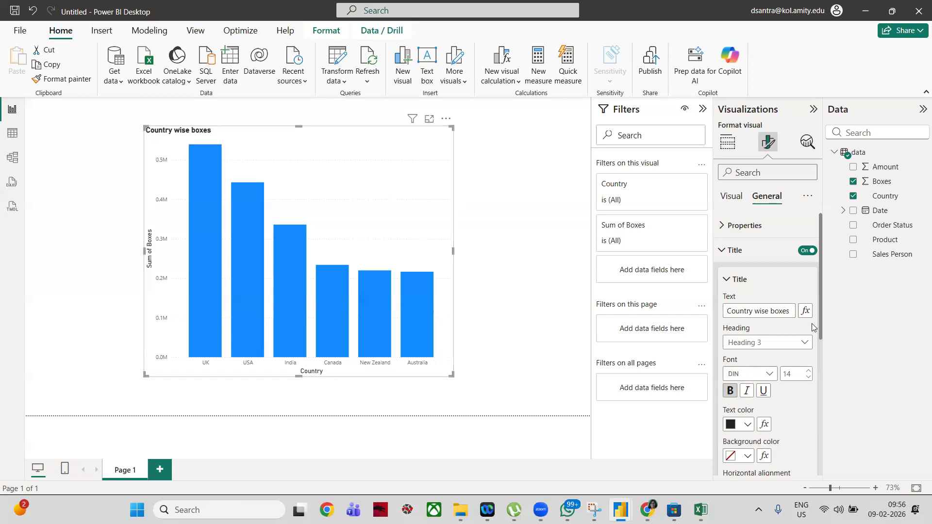
Change the chart title's text color to blue and center it horizontally
left_click_drag(821, 324, 817, 389)
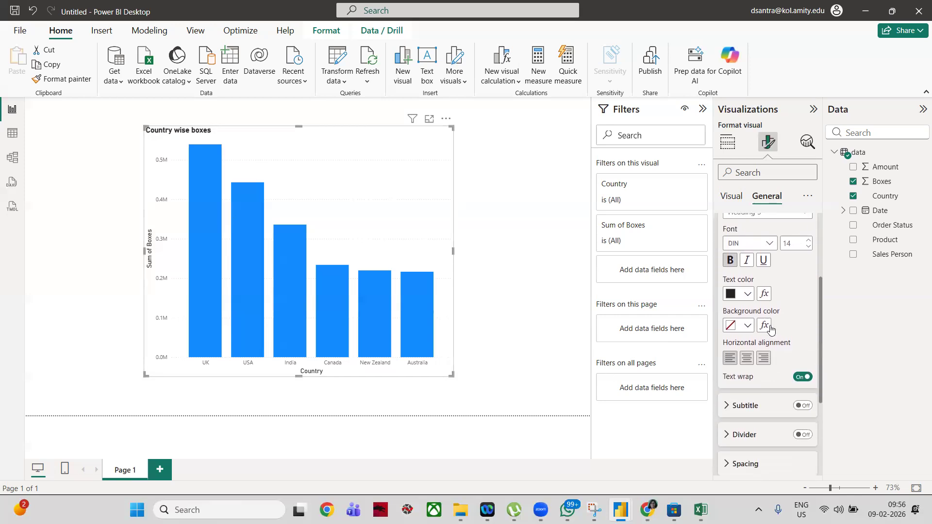
left_click(748, 294)
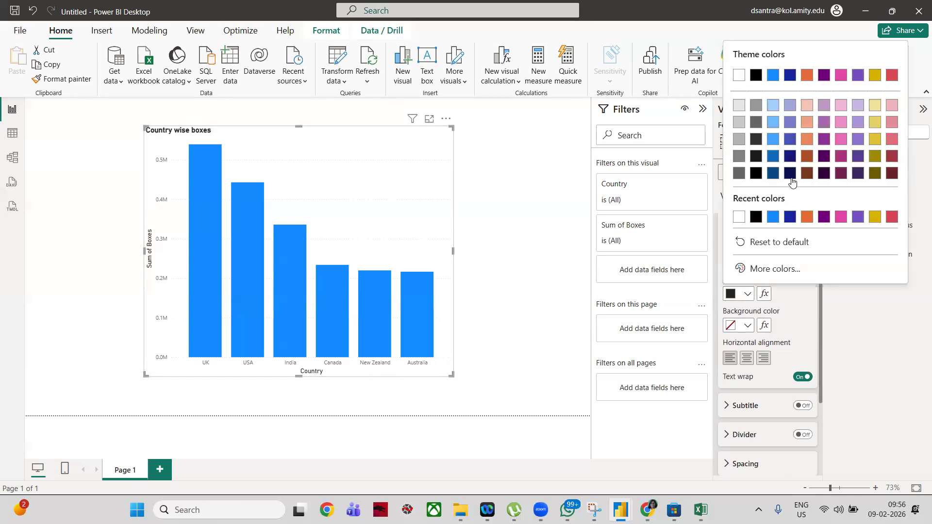
left_click(774, 218)
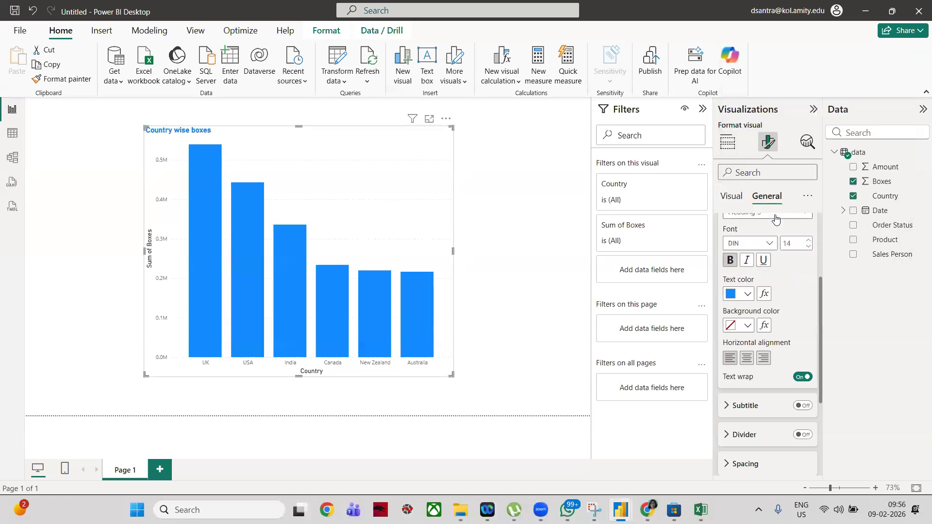
left_click(748, 365)
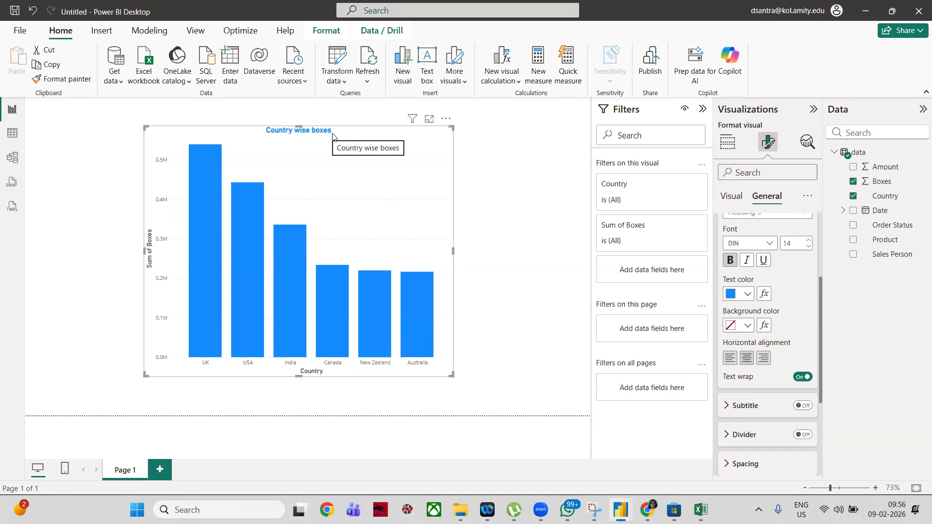
Increase the chart title's font size to 20
left_click_drag(821, 316, 817, 367)
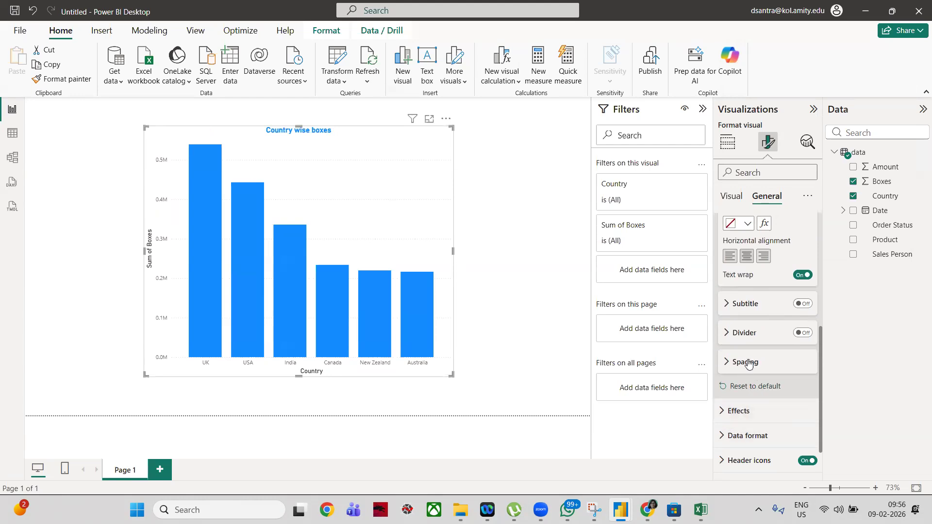
left_click_drag(819, 379, 819, 275)
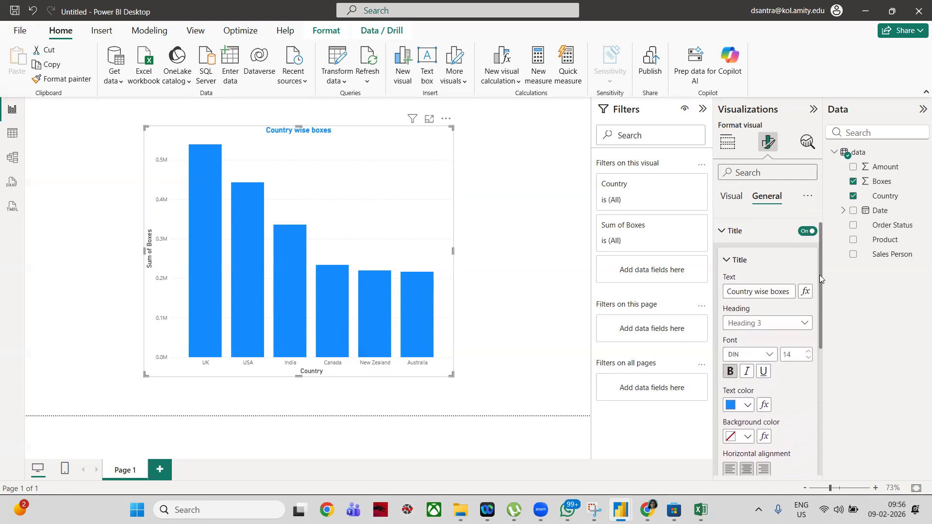
left_click(808, 351)
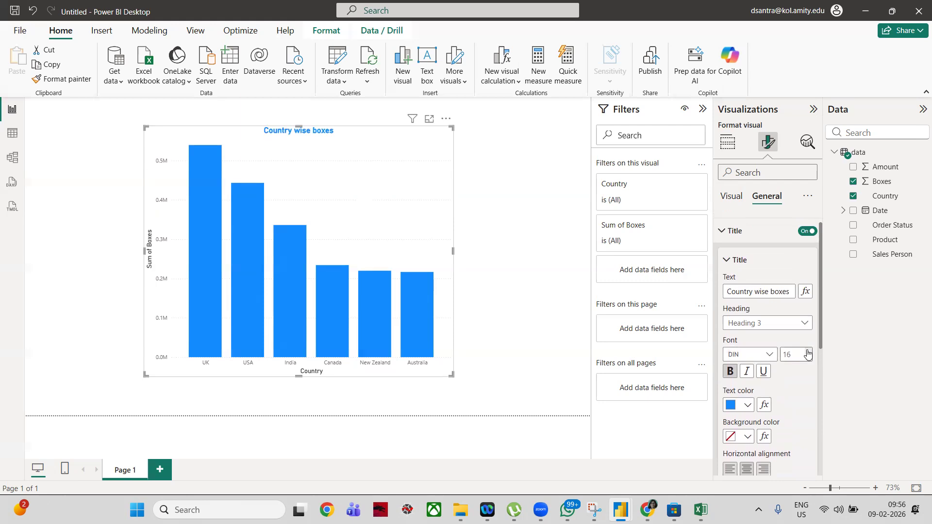
left_click(808, 352)
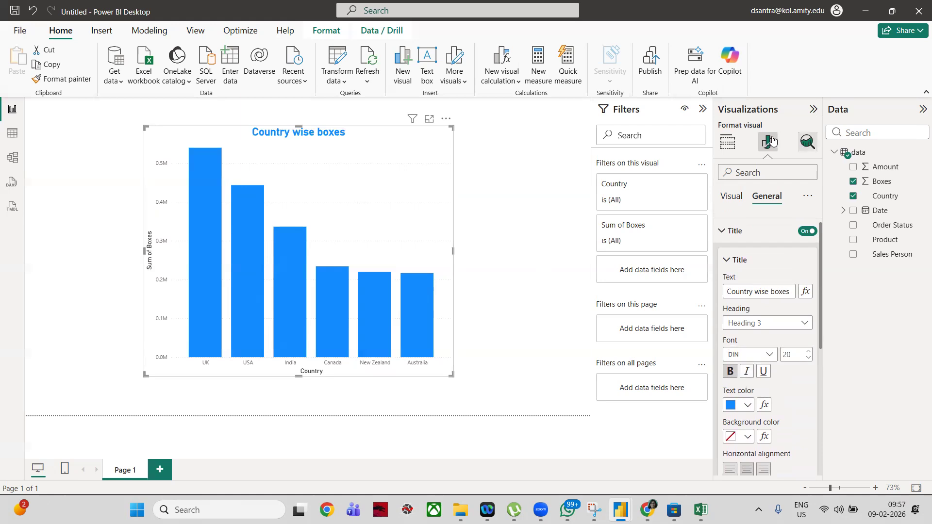
left_click(732, 196)
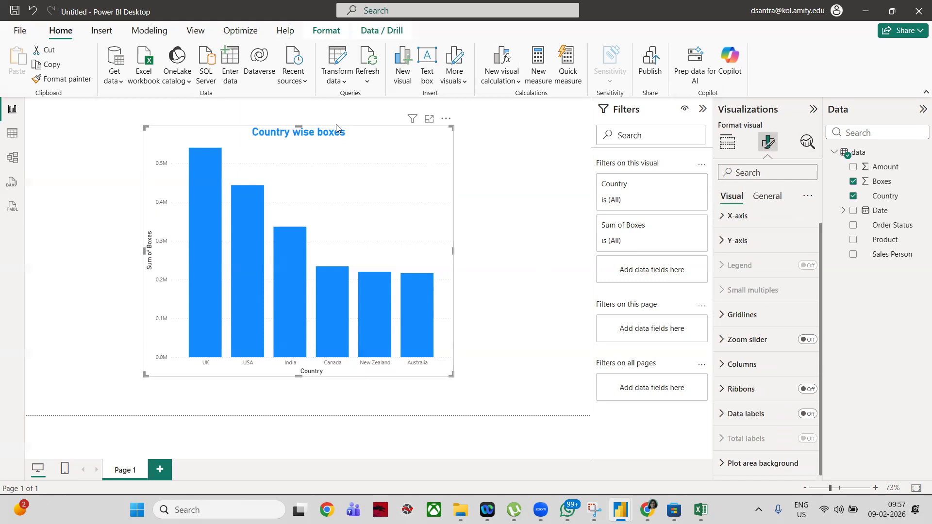
Move the column chart to the upper-left corner of the report page and deselect it
left_click(318, 123)
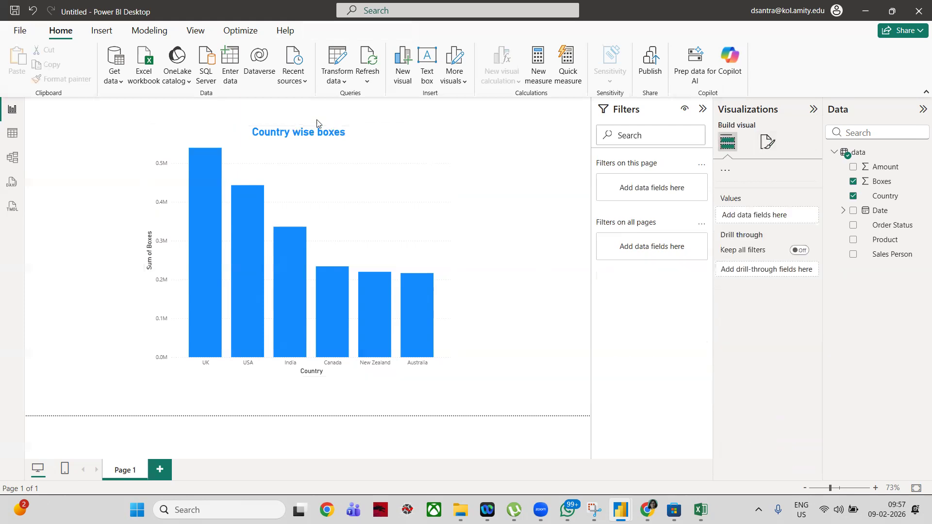
left_click(328, 173)
left_click(542, 209)
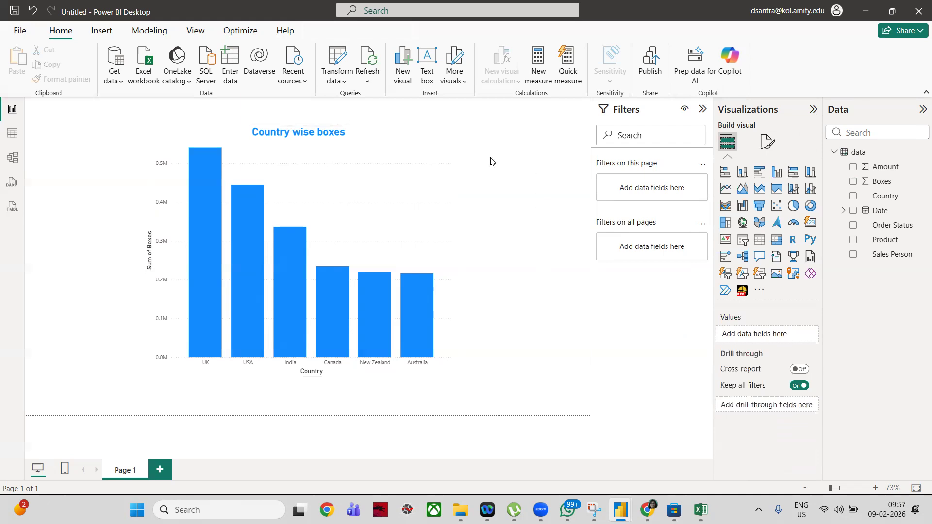
left_click(383, 129)
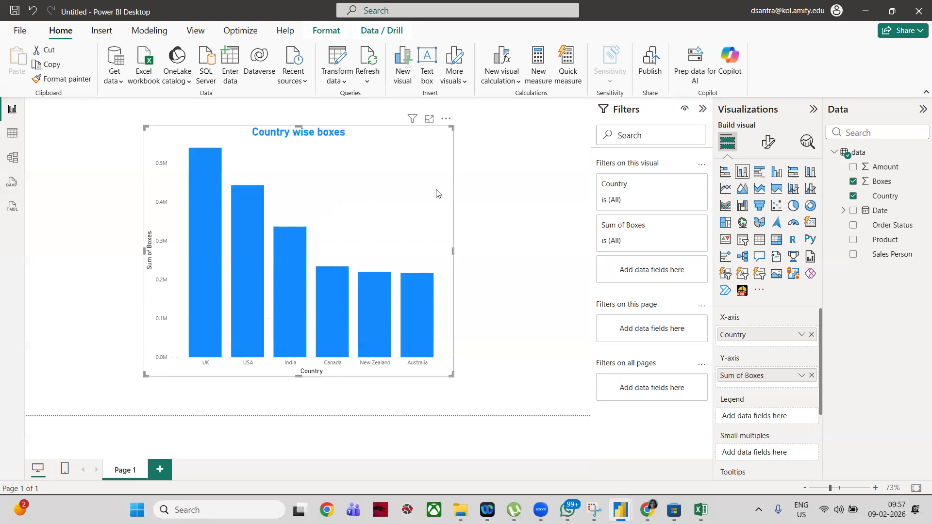
left_click(515, 208)
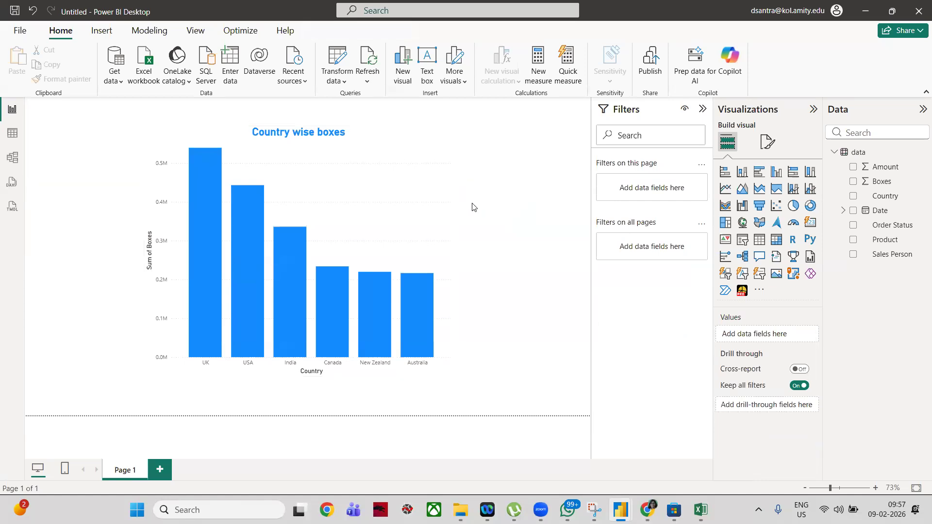
left_click_drag(405, 210, 246, 190)
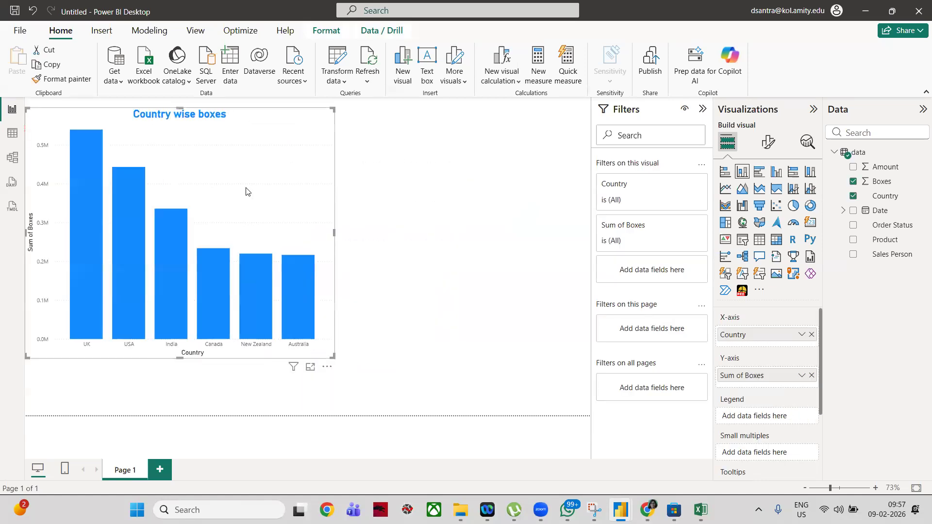
left_click(517, 229)
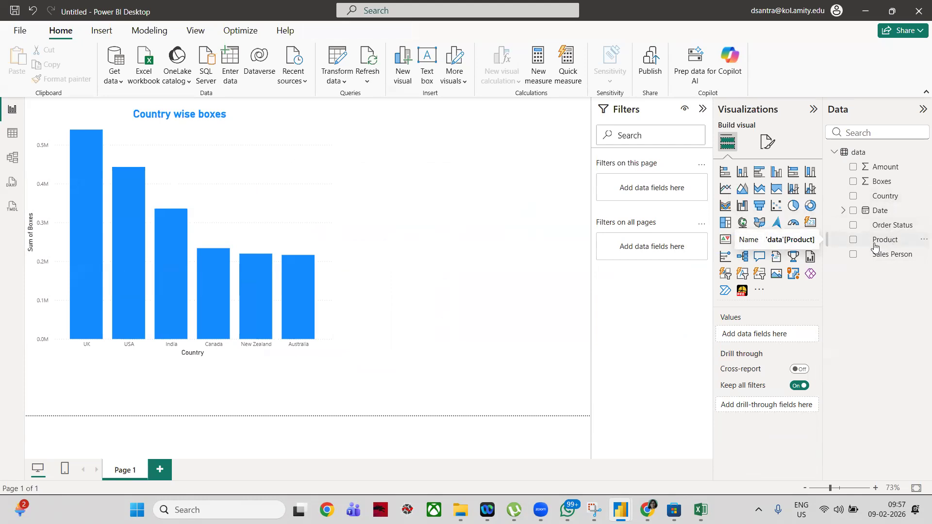
Create a map visual beside the column chart with Country as the location and Date as the legend
left_click(890, 196)
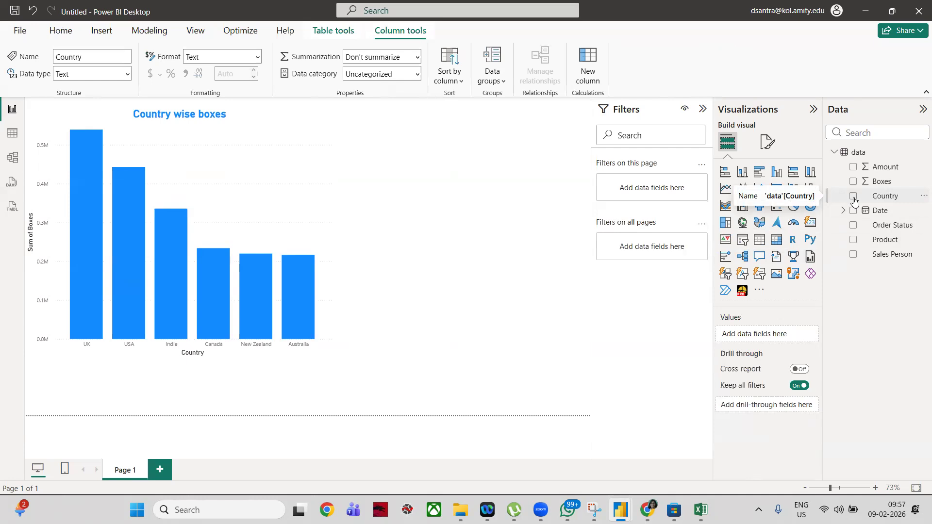
left_click(854, 197)
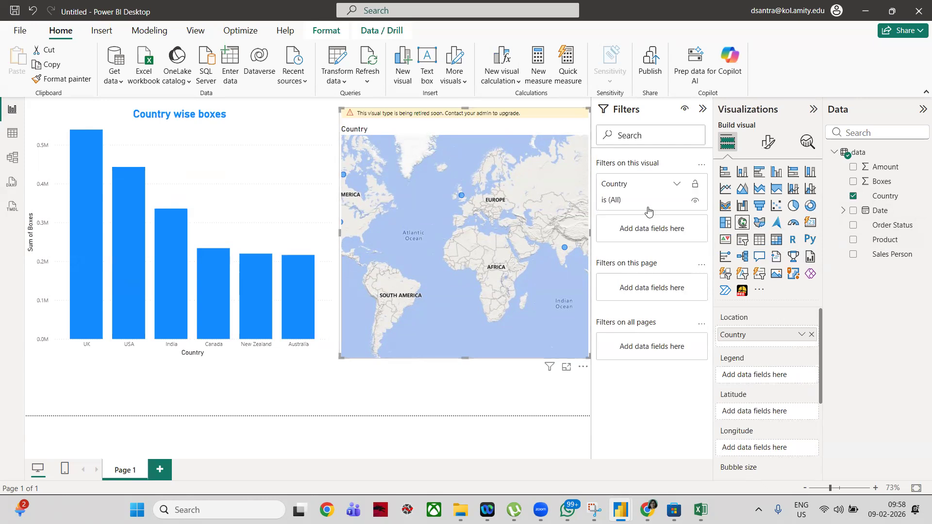
left_click(853, 211)
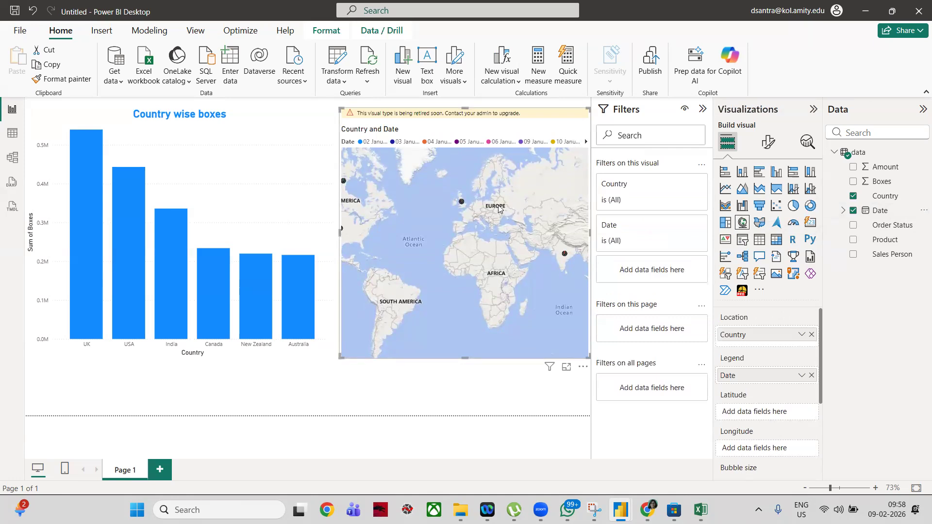
Examine the country markers across the map, covering Europe, Asia, Australia and the Americas
left_click_drag(471, 211, 428, 269)
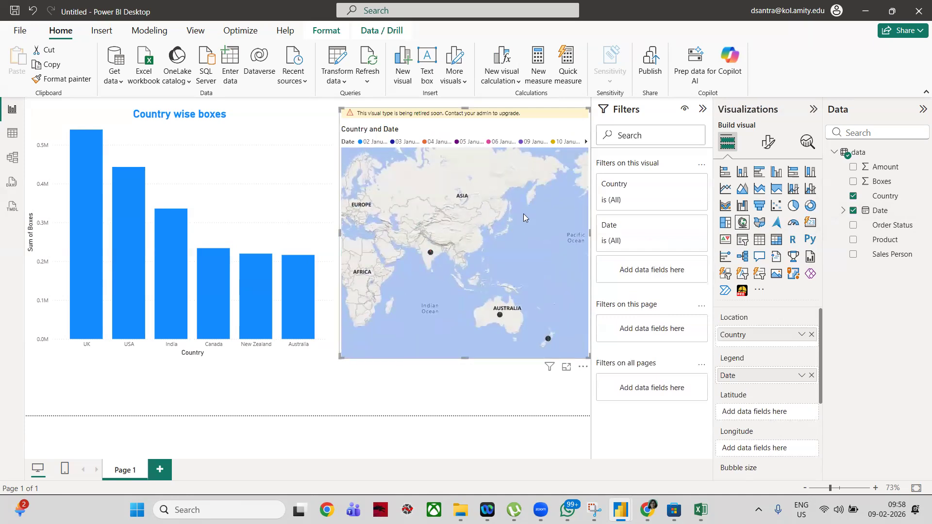
left_click_drag(523, 213, 452, 232)
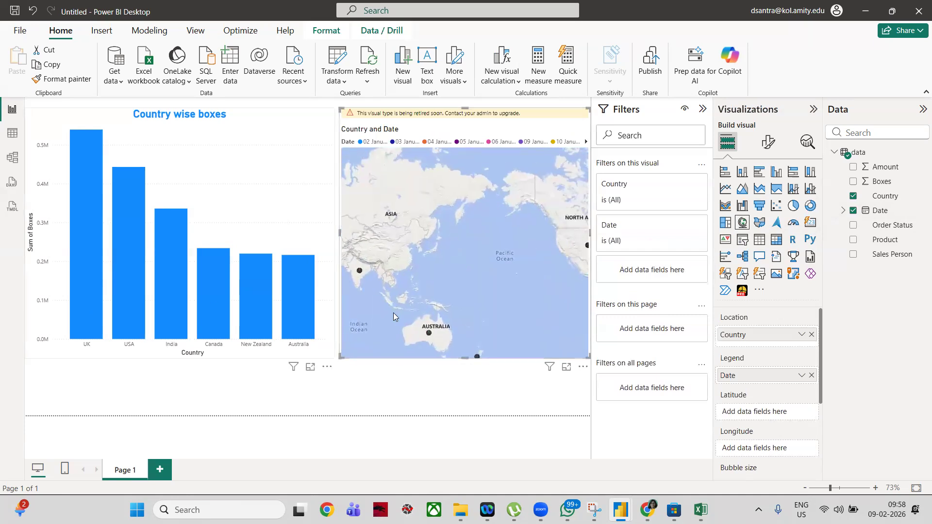
left_click_drag(476, 281, 370, 267)
left_click_drag(547, 220, 401, 203)
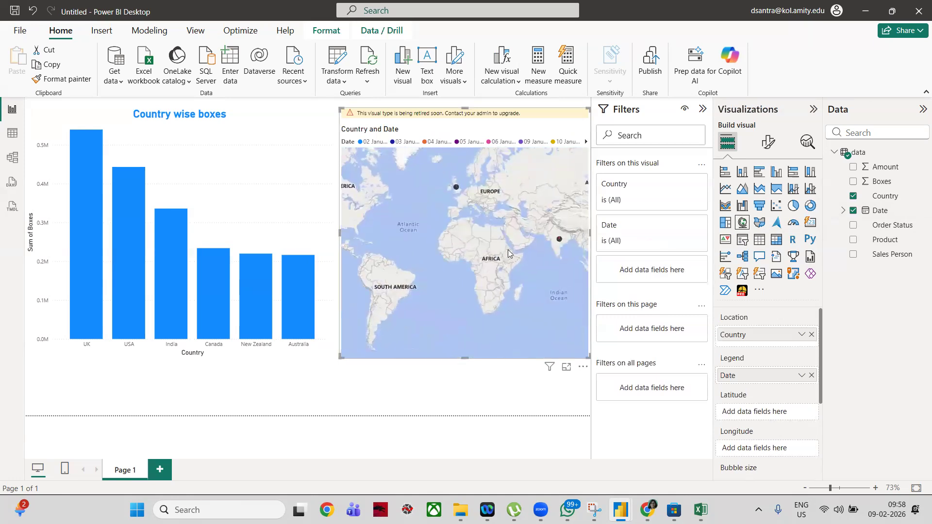
left_click_drag(496, 248, 407, 233)
left_click_drag(535, 250, 465, 300)
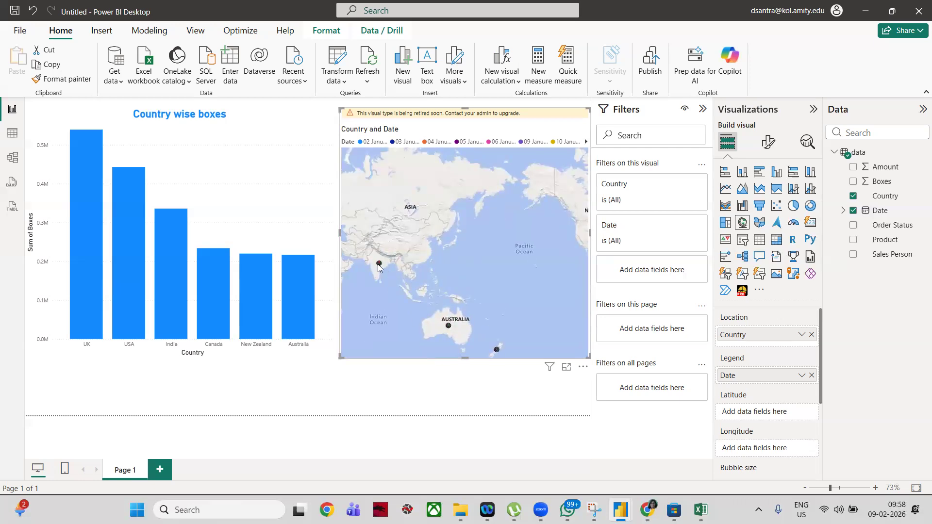
Inspect the map's country markers sized by Boxes and delete the map visual from the report page
mouse_move(379, 265)
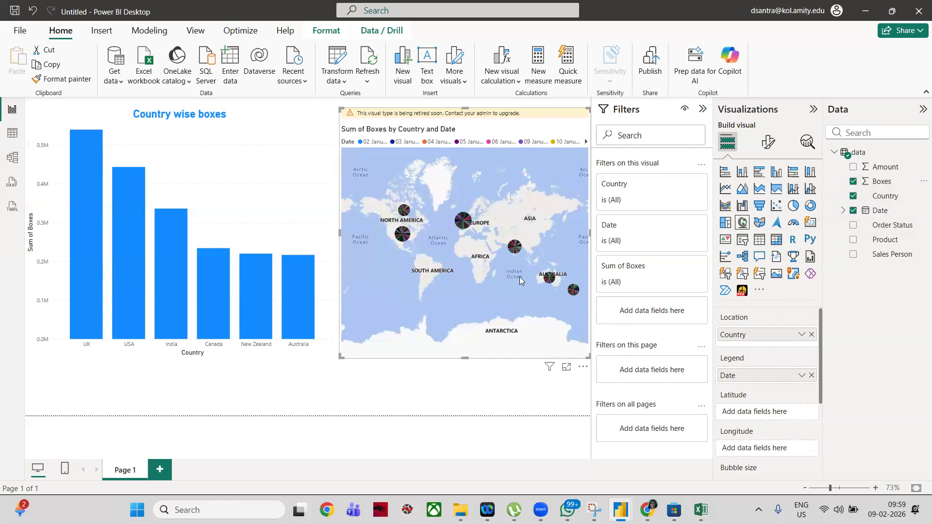
mouse_move(462, 224)
mouse_move(405, 235)
mouse_move(515, 249)
right_click(550, 115)
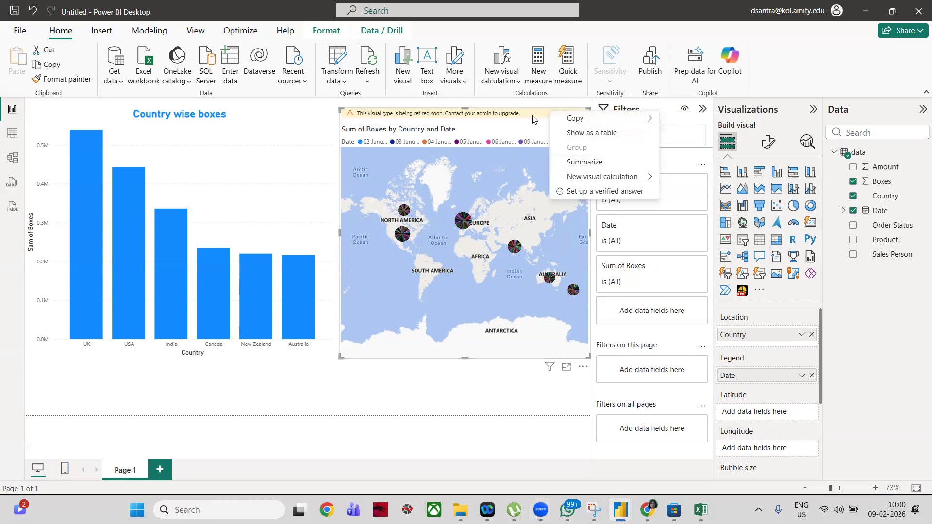
left_click(533, 120)
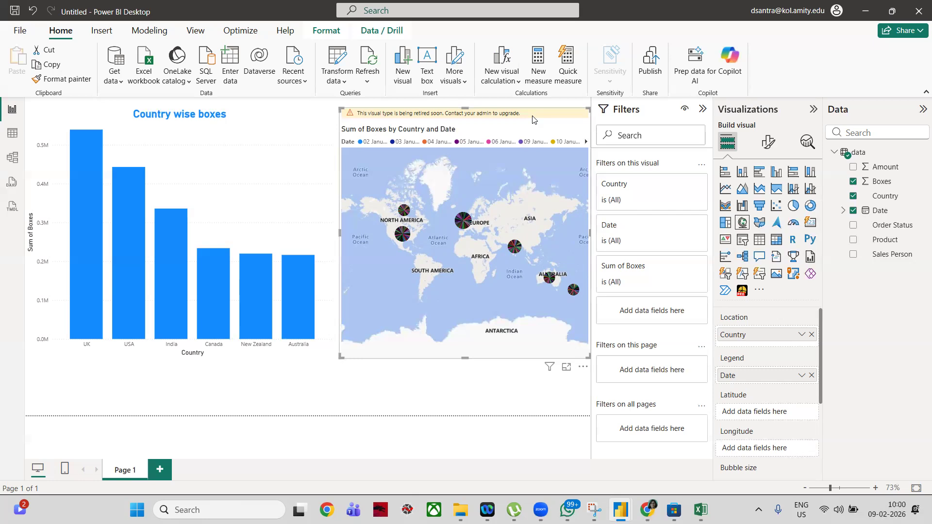
key("Delete")
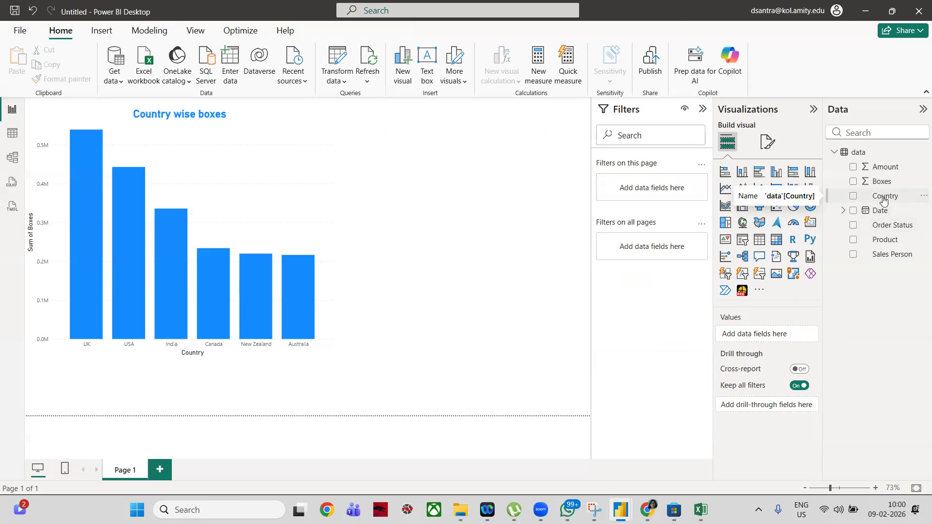
Create a table beside the column chart from Country, Amount and Product, and remove Amount from it
left_click_drag(883, 200, 774, 337)
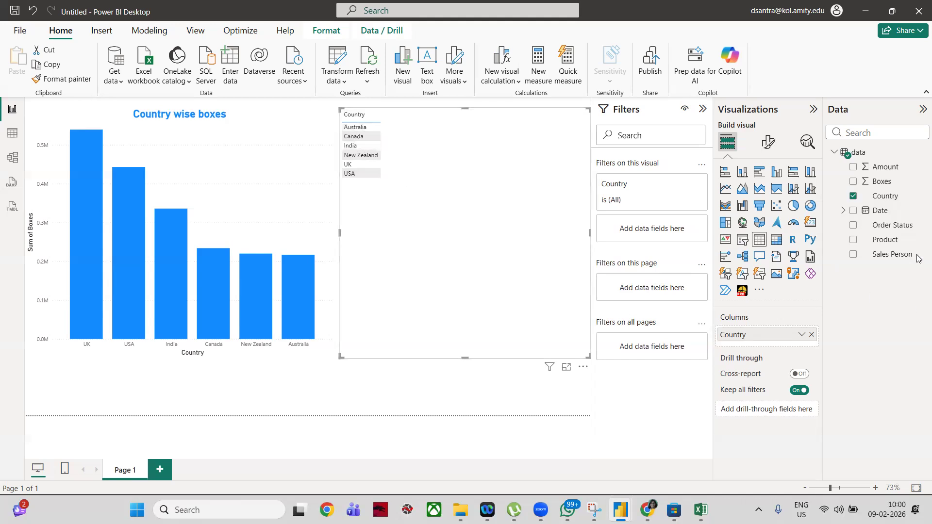
left_click(854, 168)
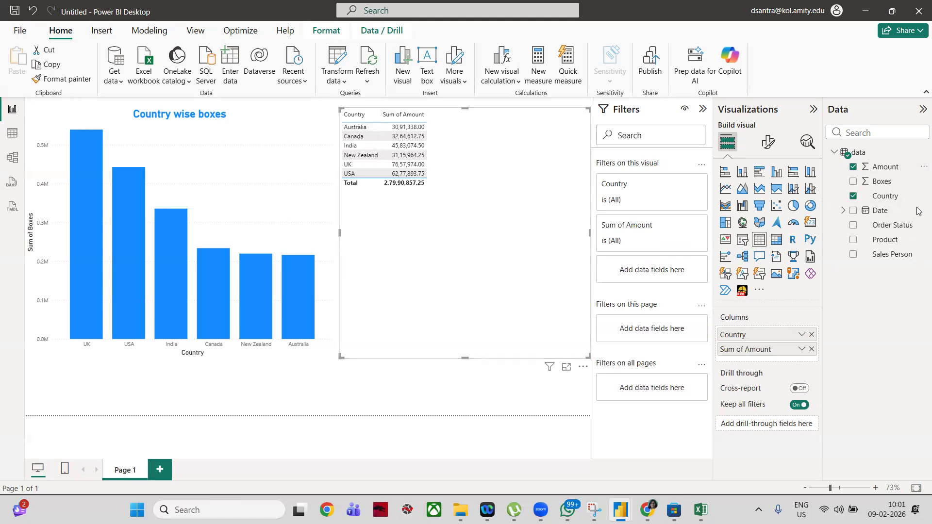
left_click(853, 239)
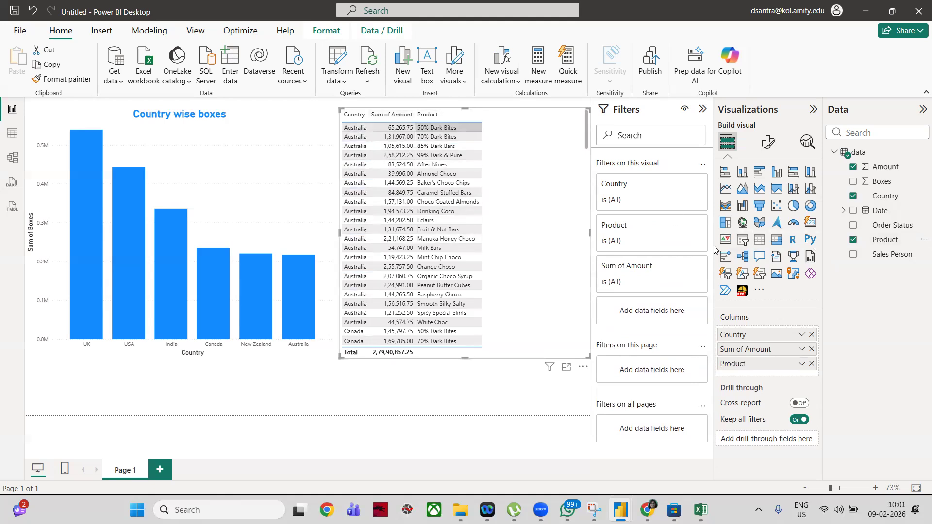
left_click(812, 349)
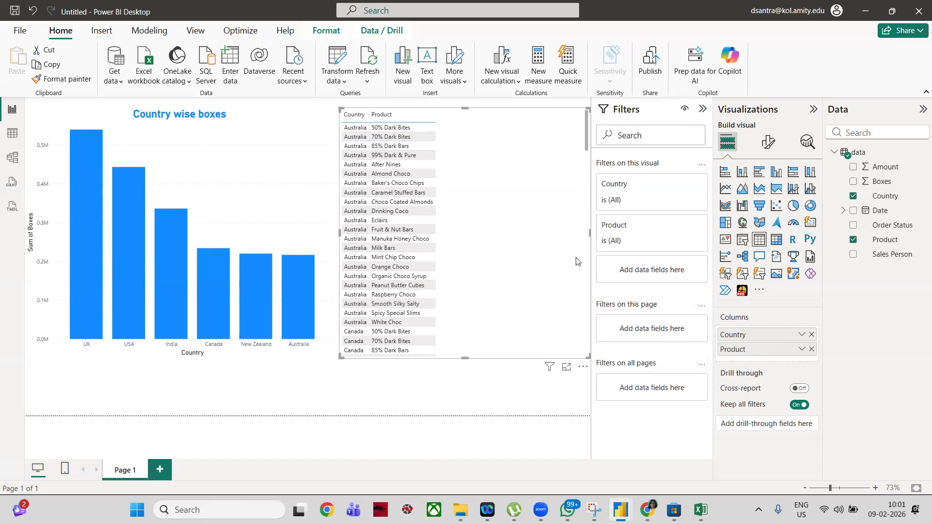
Convert the table to a clustered bar chart with Product on the Y-axis and the count of Country on the X-axis
left_click(729, 172)
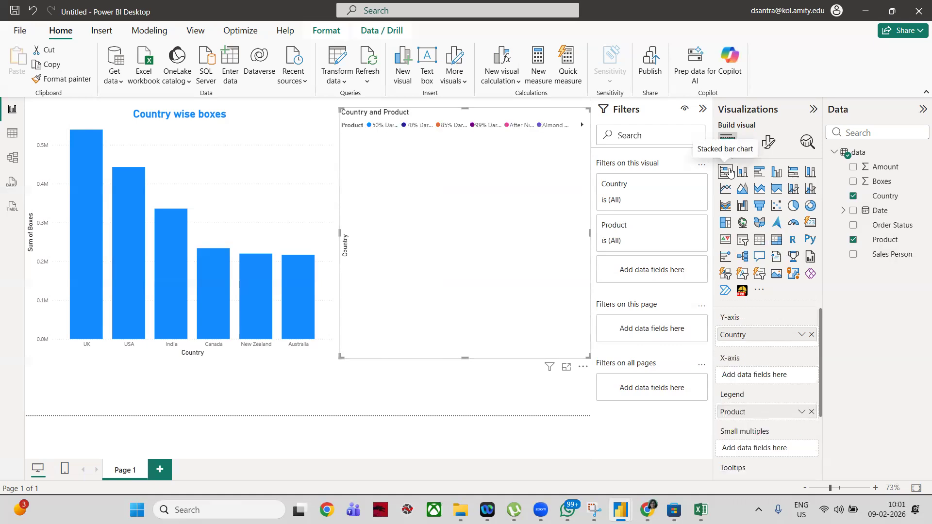
left_click(759, 177)
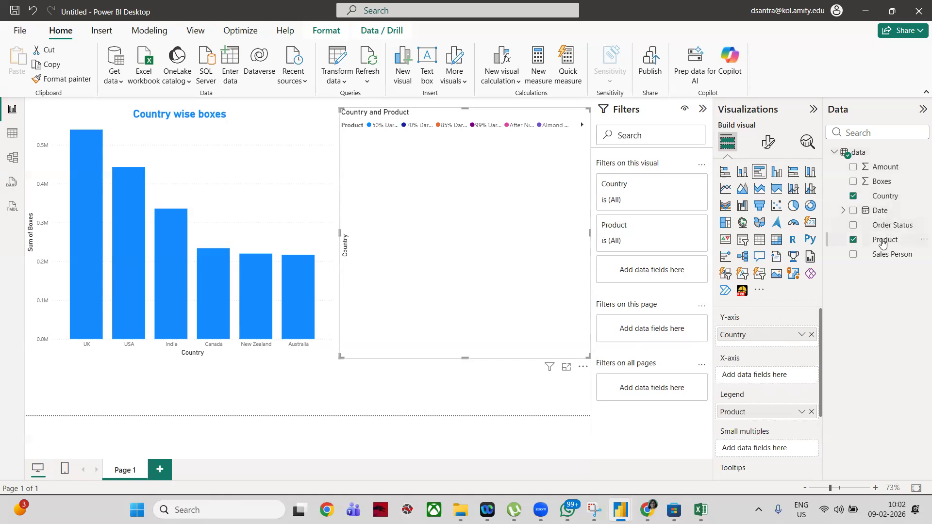
left_click(812, 412)
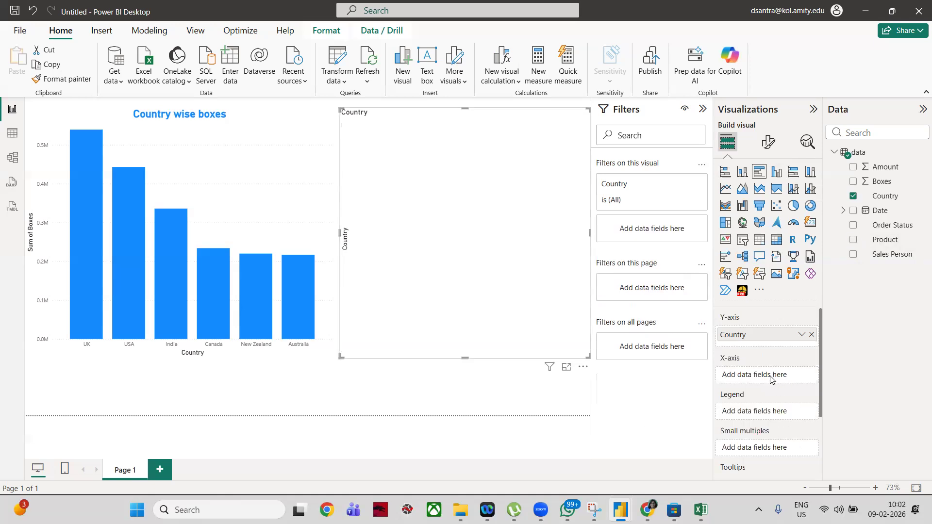
left_click_drag(888, 201, 775, 376)
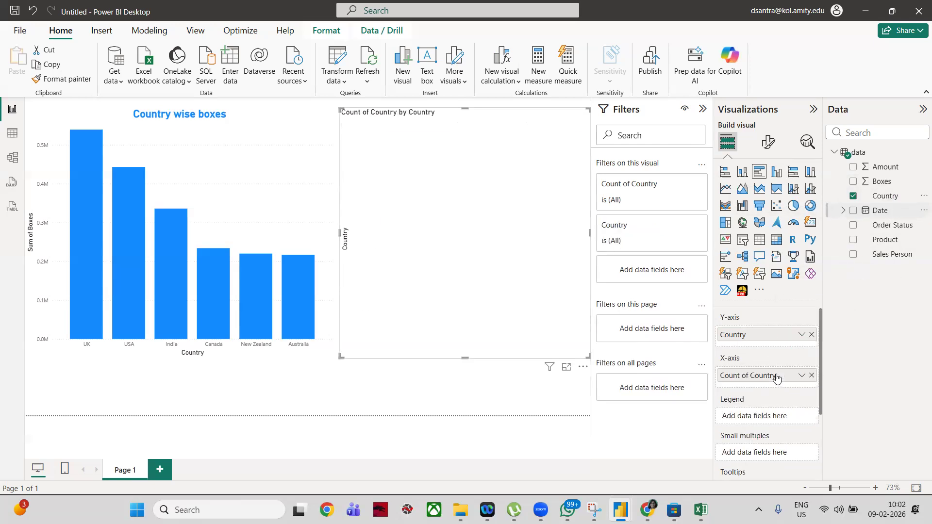
left_click(812, 335)
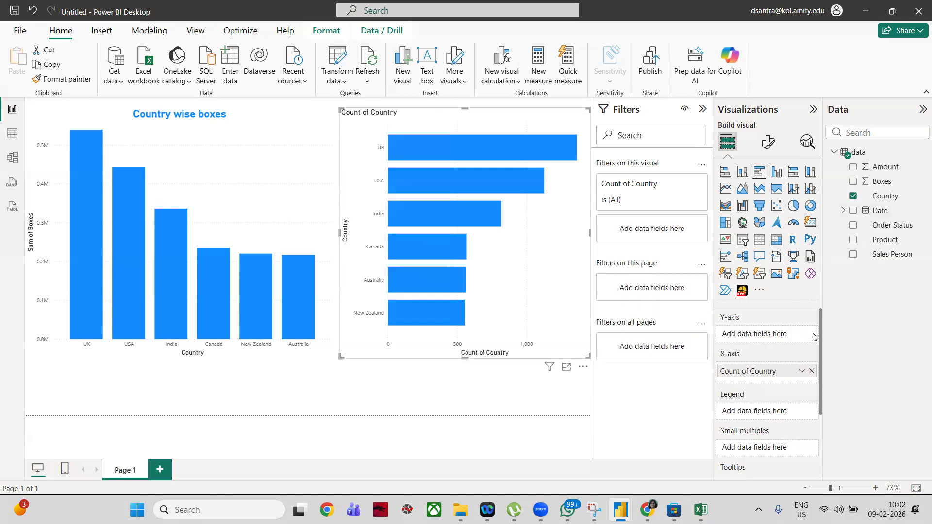
left_click_drag(890, 242, 775, 334)
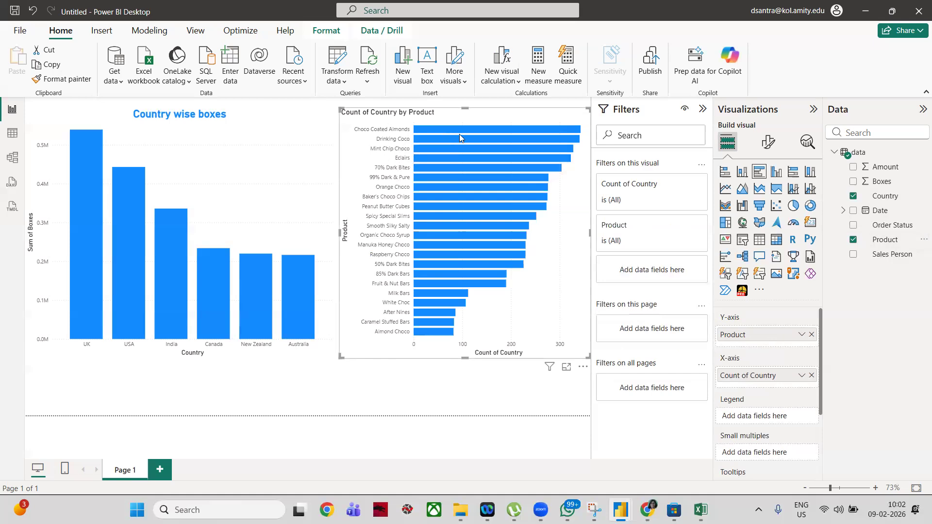
mouse_move(450, 128)
Set the bar chart's Country value to Count (Distinct) and check the resulting product bars
left_click(801, 376)
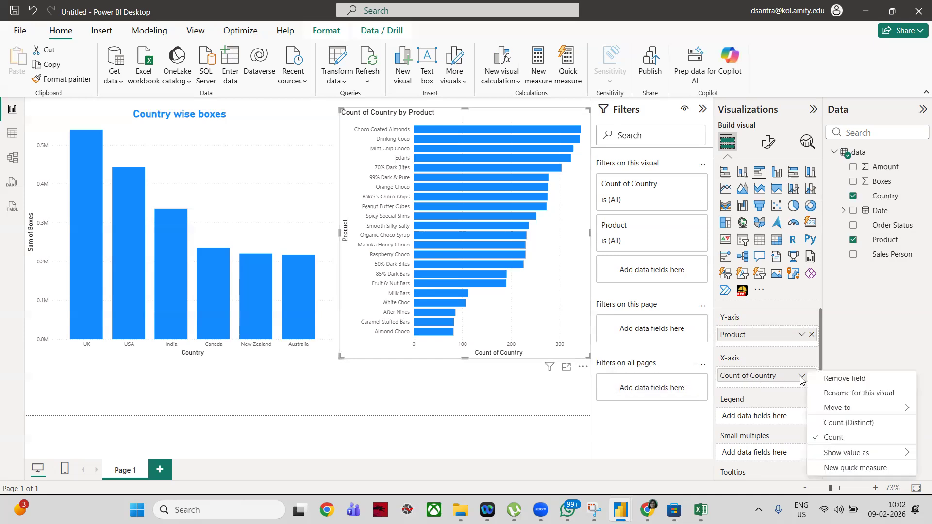
left_click(849, 424)
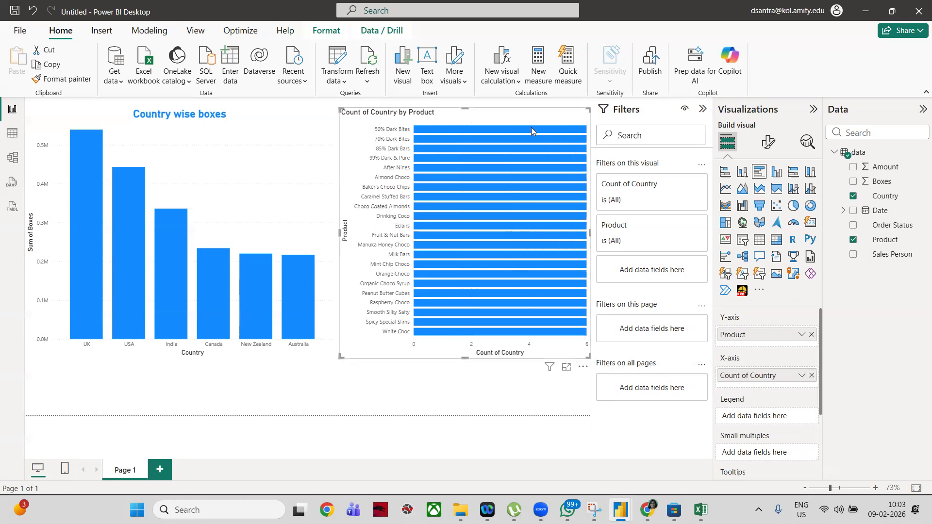
mouse_move(531, 128)
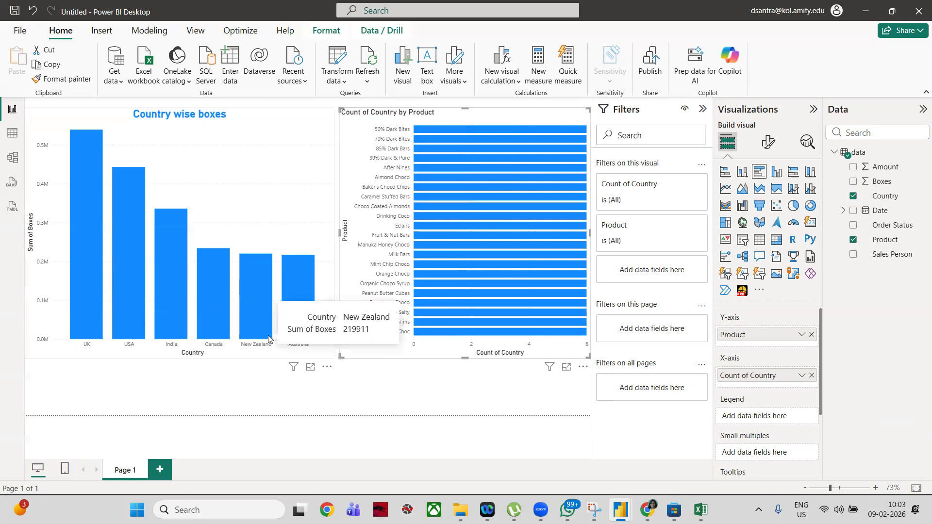
Remove the Country and Product fields from the bar chart
left_click(802, 381)
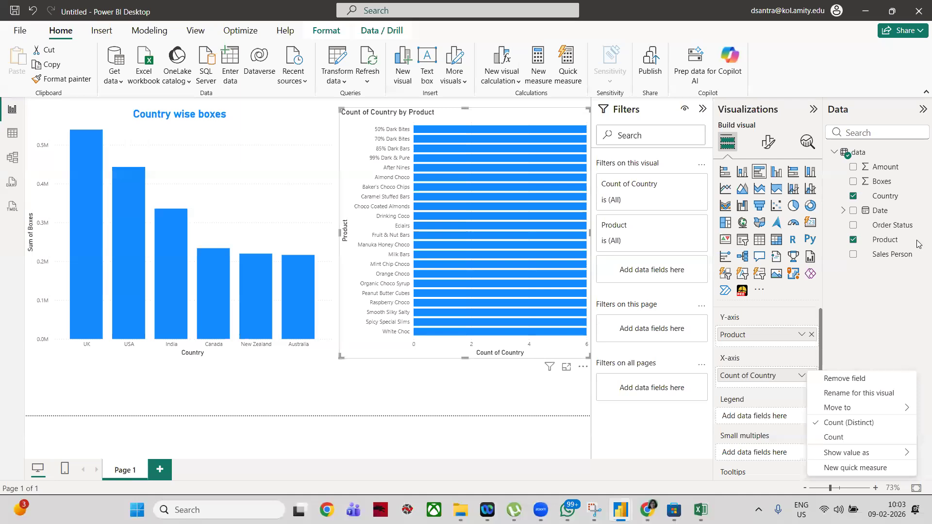
left_click(853, 196)
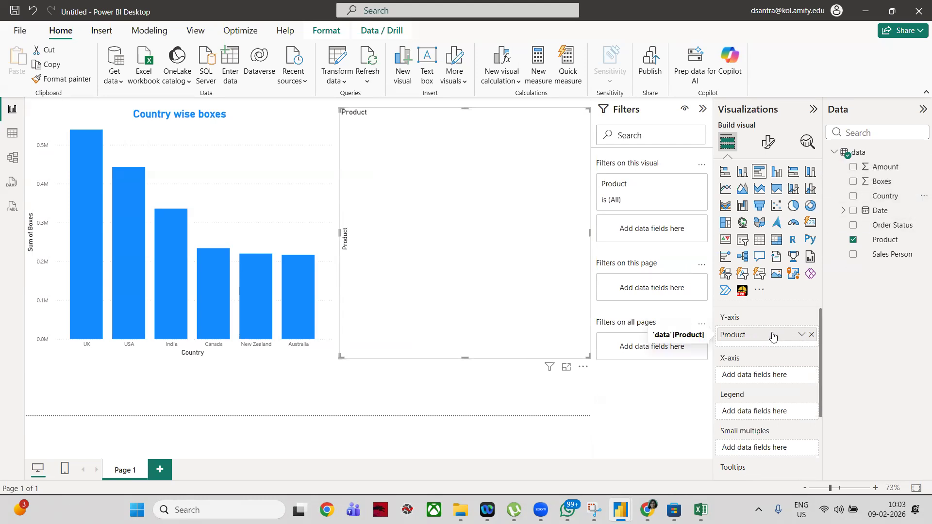
left_click(811, 336)
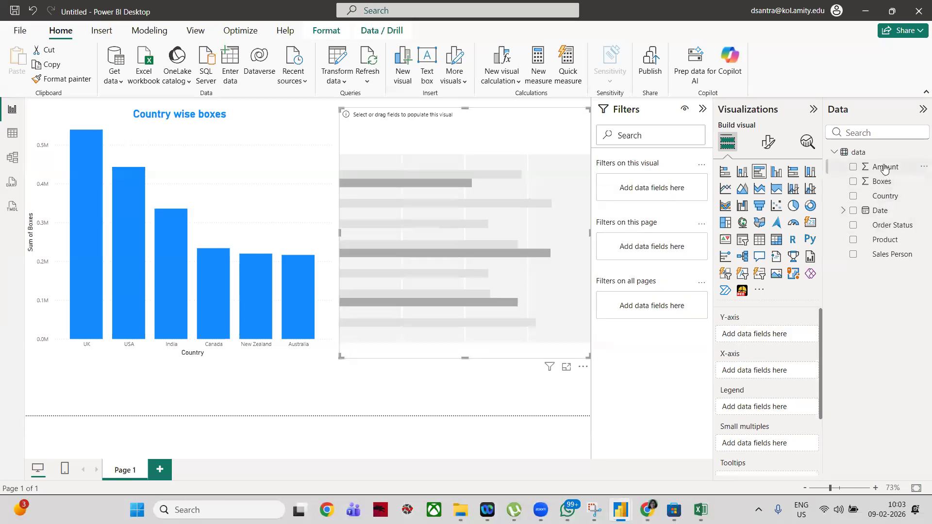
Try plotting Amount on the Y-axis against the count of Product on the X-axis, and clear both fields
left_click_drag(885, 168, 771, 335)
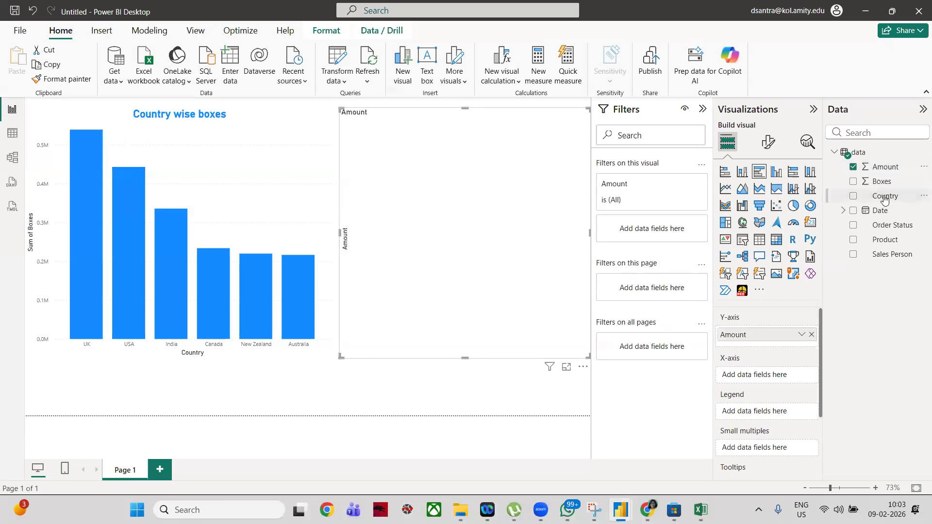
left_click_drag(885, 240, 773, 374)
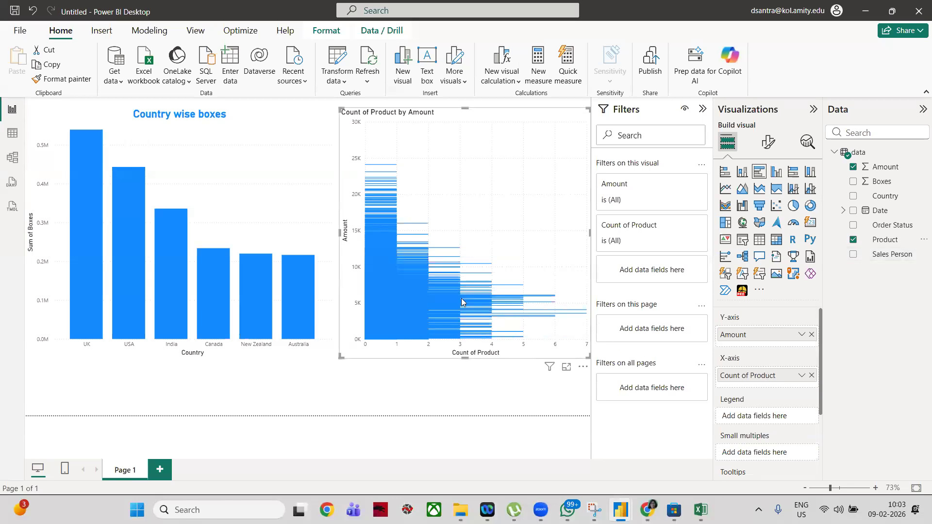
left_click(811, 335)
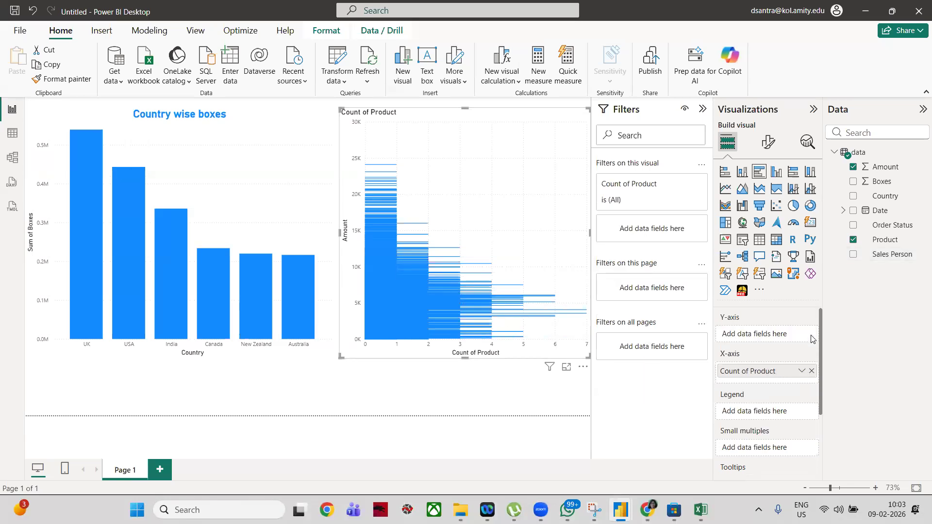
left_click(811, 370)
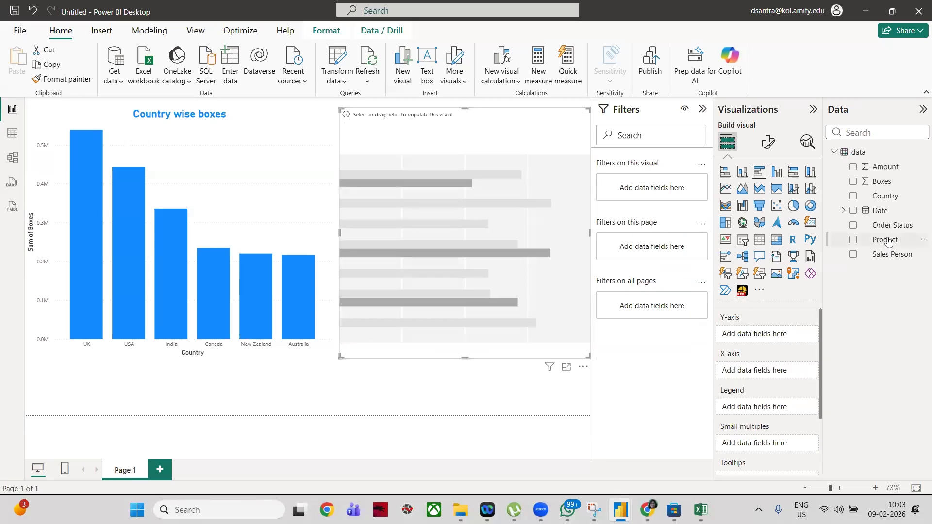
Plot Product on the bar chart's Y-axis and the sum of Amount on its X-axis
left_click_drag(887, 241, 767, 333)
left_click_drag(886, 168, 780, 382)
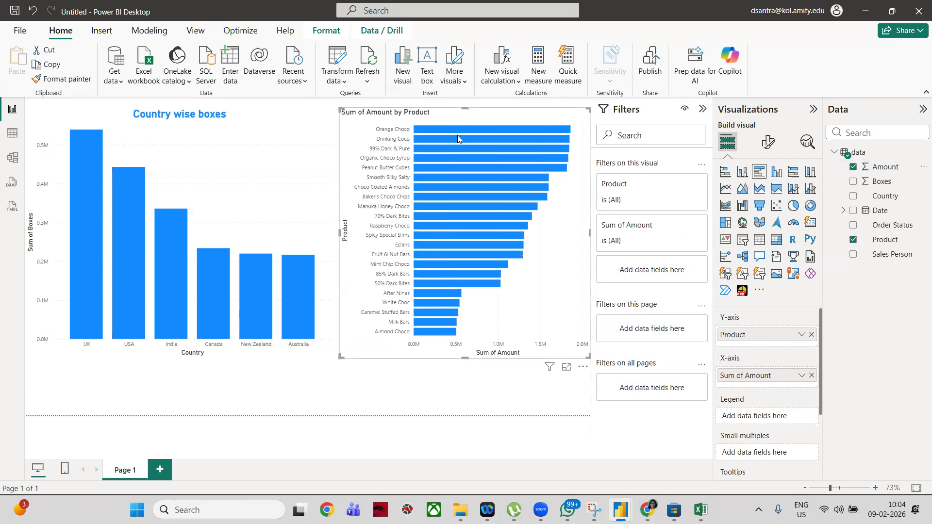
mouse_move(460, 130)
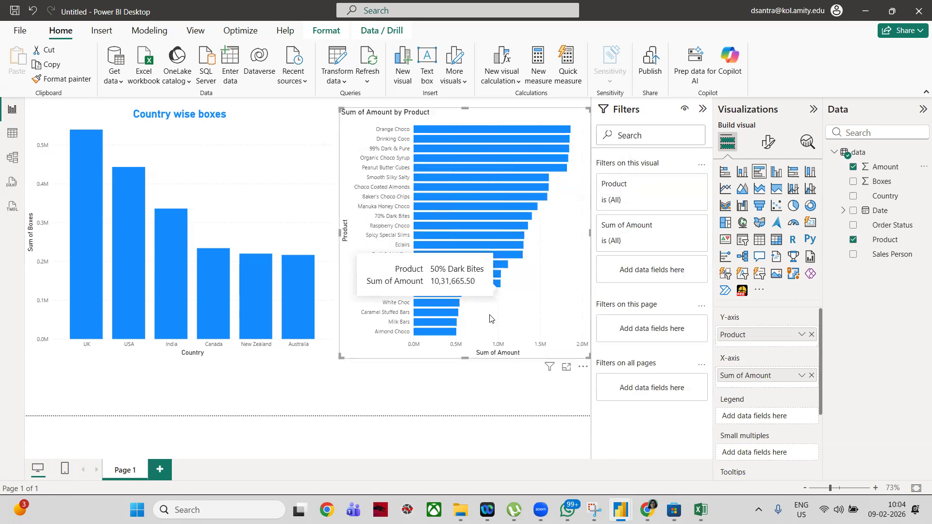
Cross-highlight India from the column chart to examine its share of each product's Amount, and clear the highlight
mouse_move(208, 293)
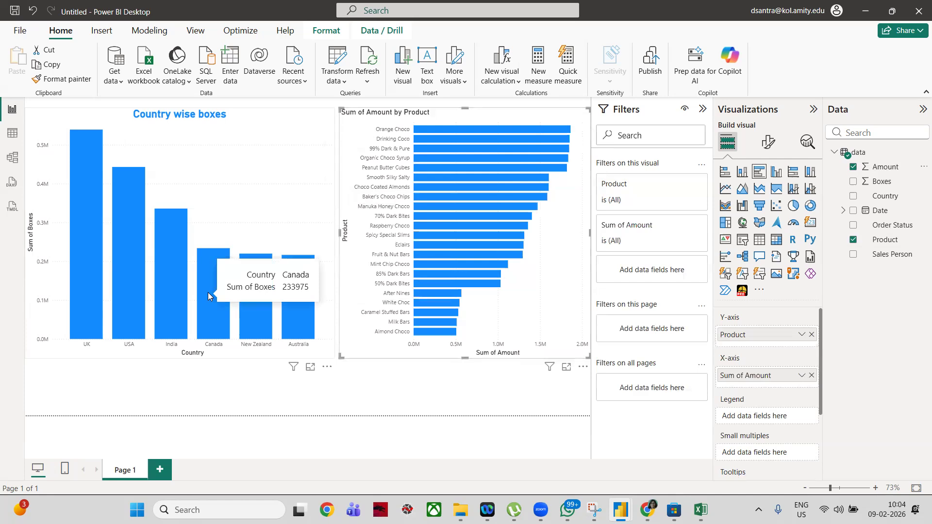
left_click(178, 288)
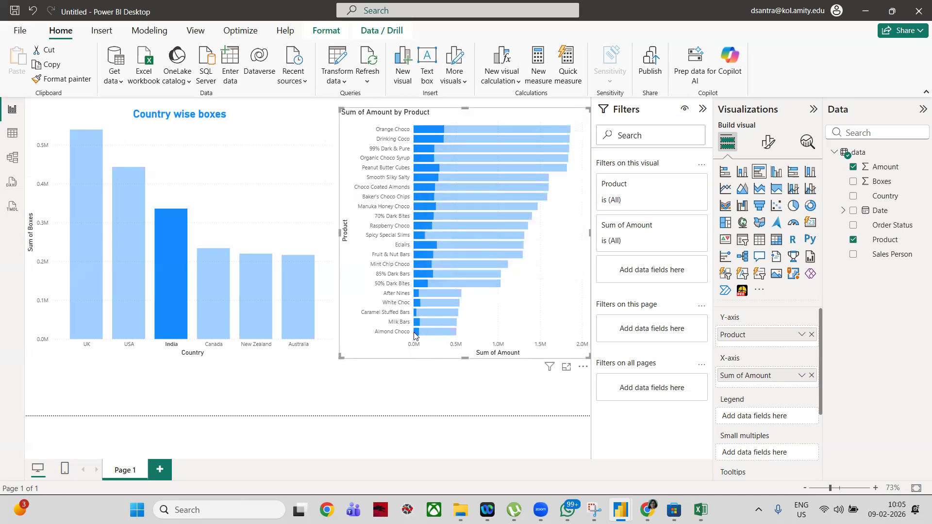
mouse_move(416, 335)
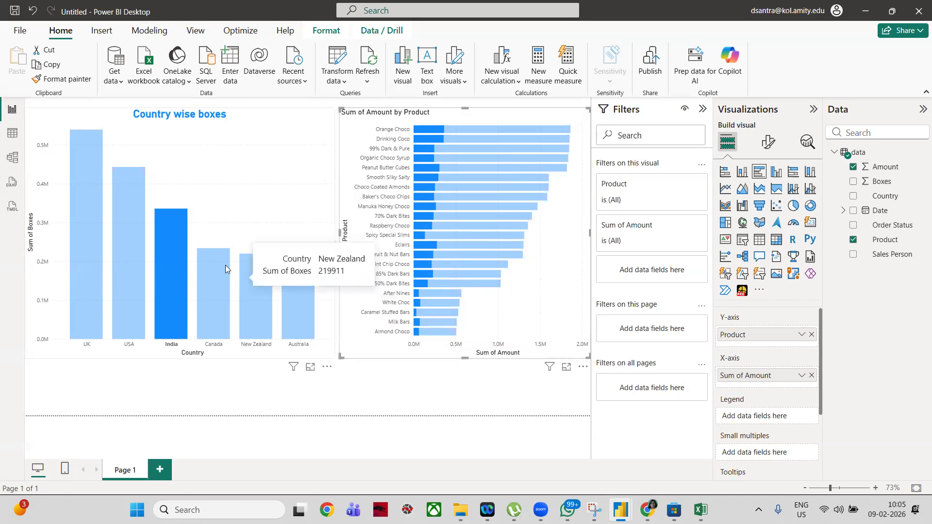
left_click(173, 233)
left_click(173, 233)
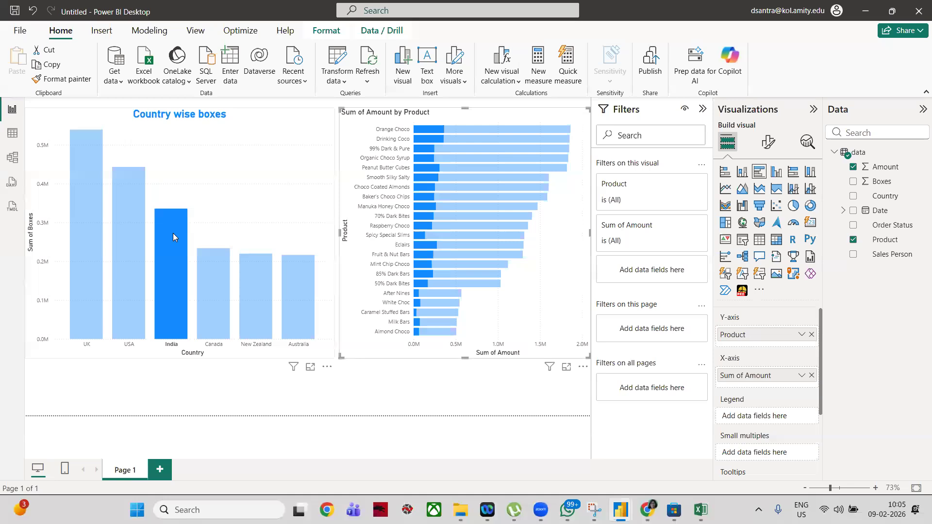
left_click(173, 233)
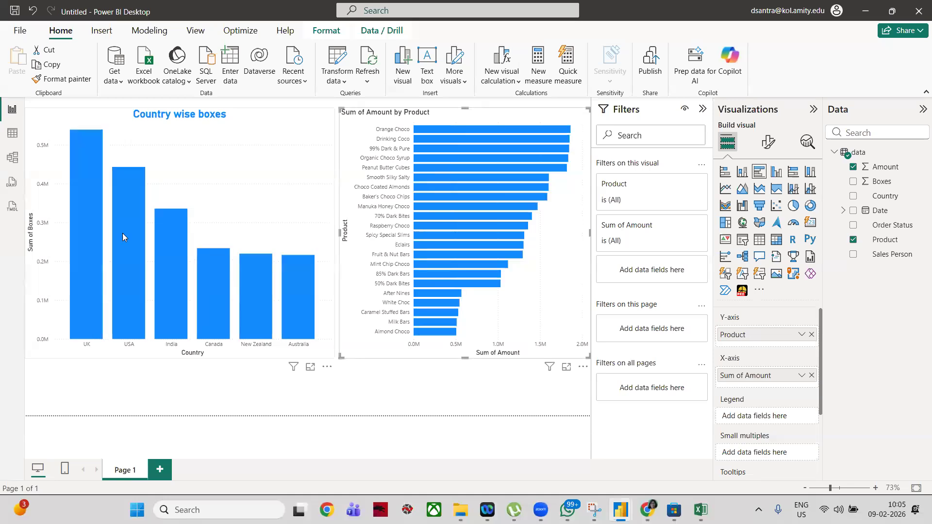
Cross-highlight the product bars for the UK and the USA from the column chart, and clear the selection
left_click(92, 236)
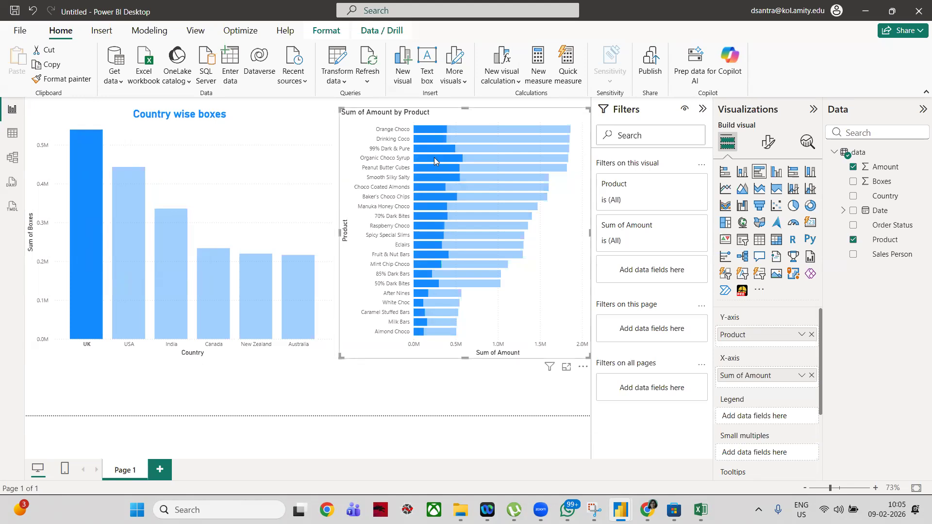
mouse_move(434, 157)
left_click(131, 186)
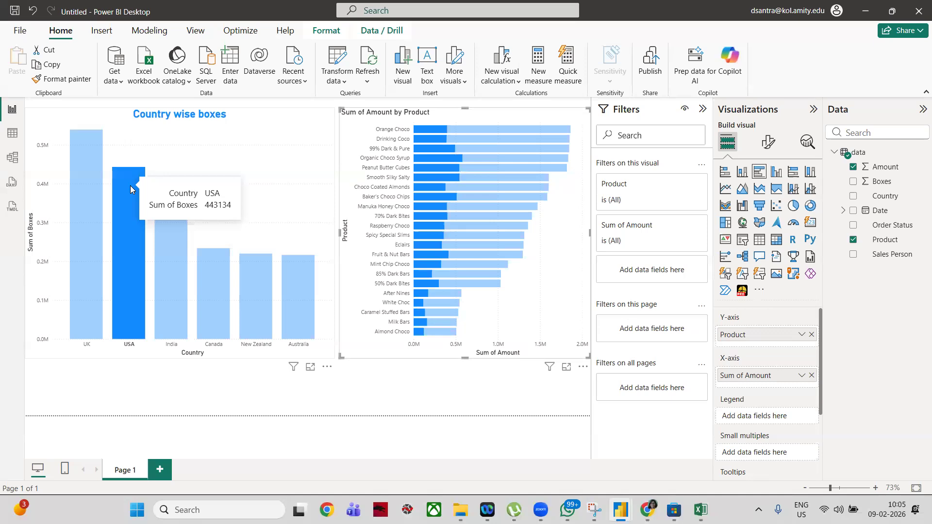
left_click(72, 162)
left_click(72, 162)
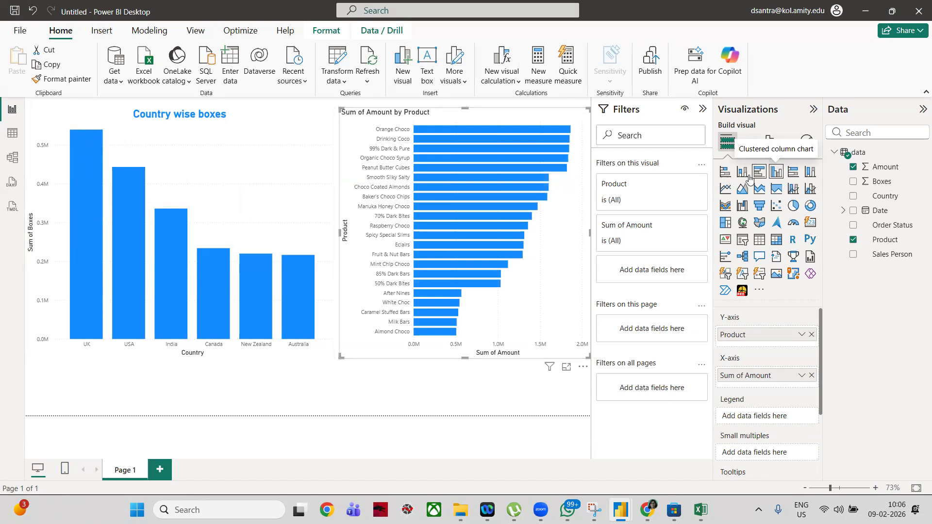
Change the Amount by Product visual to a stacked bar chart
left_click(723, 174)
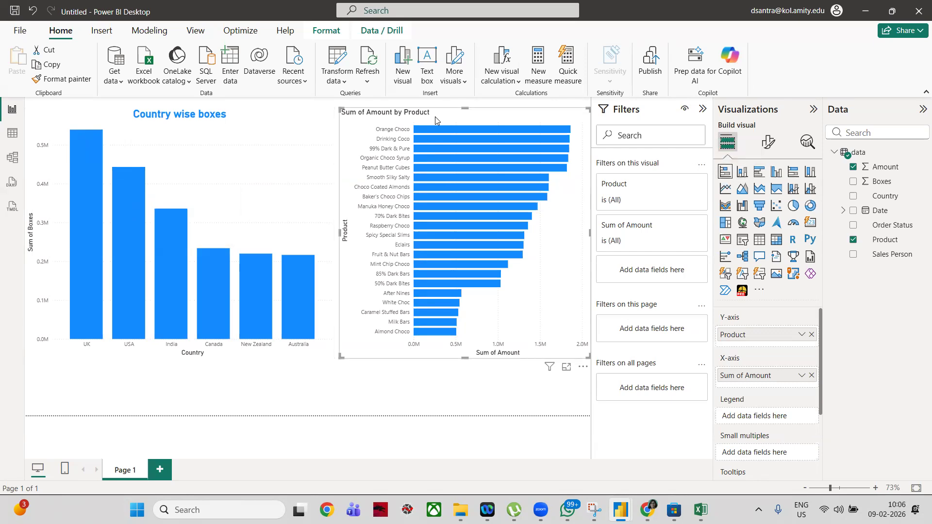
Try the Amount by Product visual as a stacked column, 100% stacked column, clustered column and ribbon chart
left_click(741, 174)
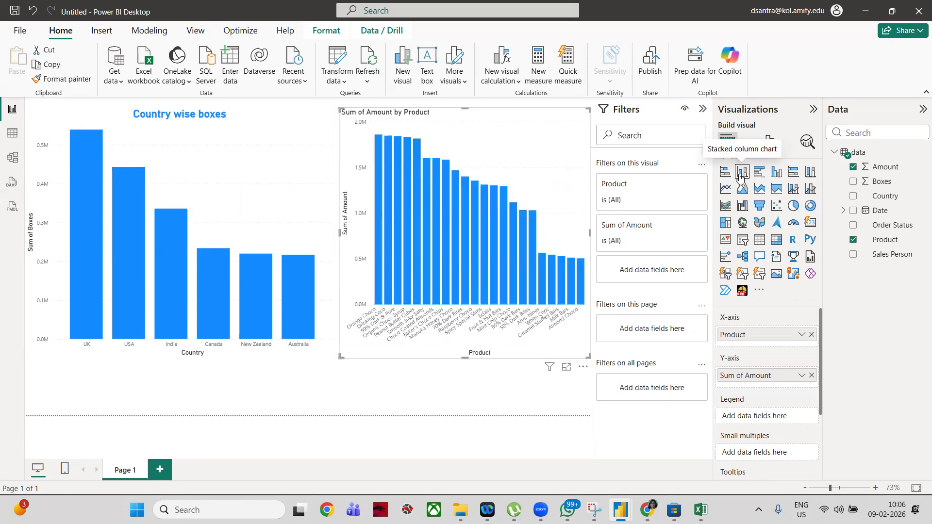
left_click(809, 178)
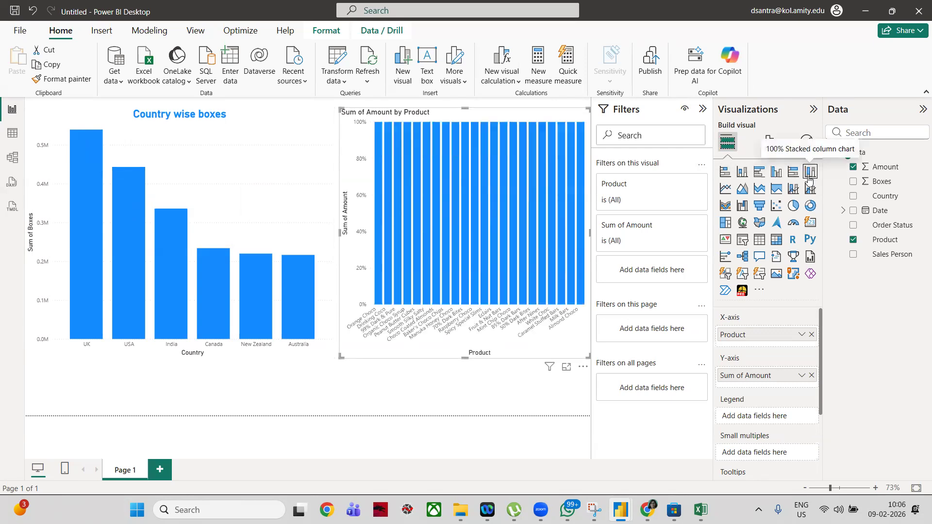
left_click(777, 172)
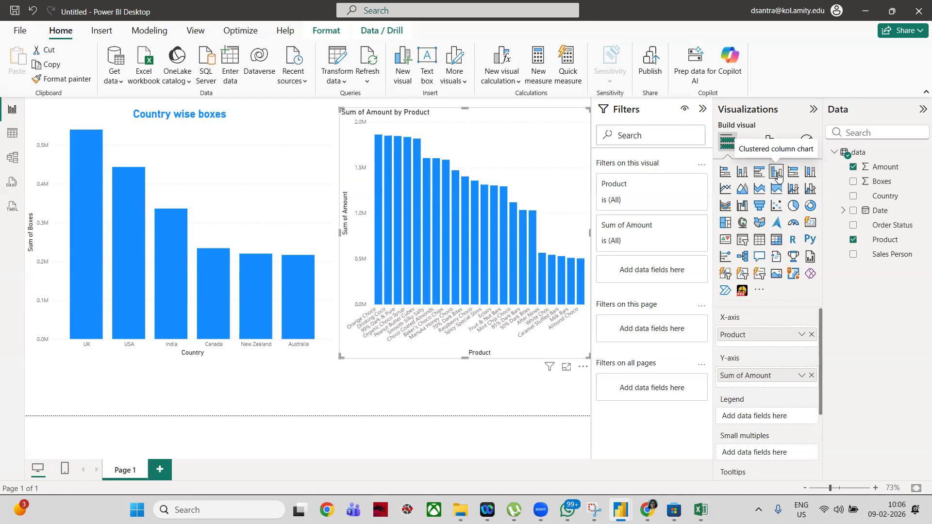
left_click(727, 209)
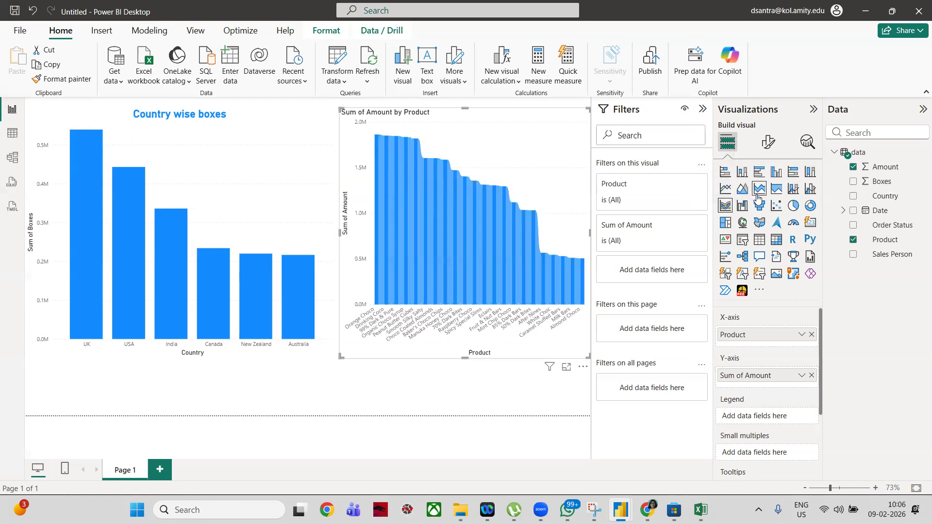
Change the Amount by Product visual to a line chart
left_click(727, 191)
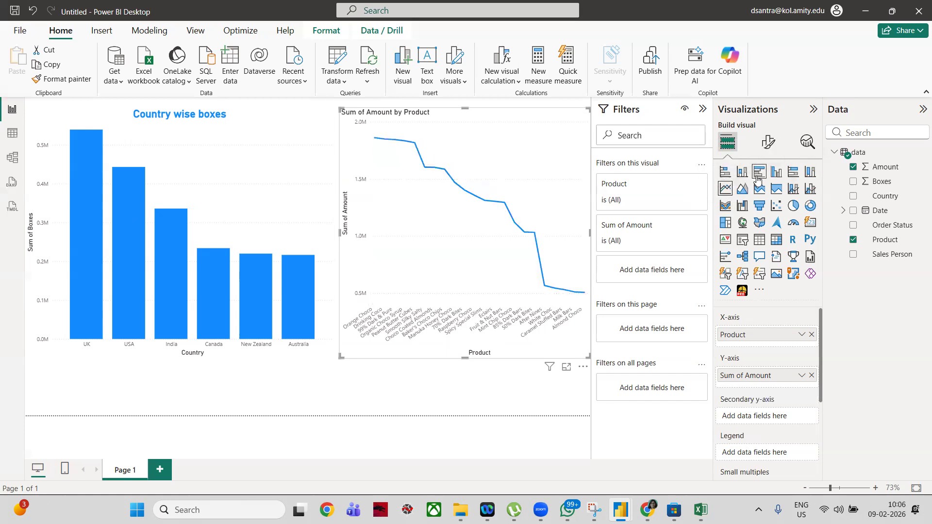
mouse_move(375, 141)
Save the report as a Power BI file named Report_Chocolate_09.02.2026 in the Data Visualization folder
left_click(20, 32)
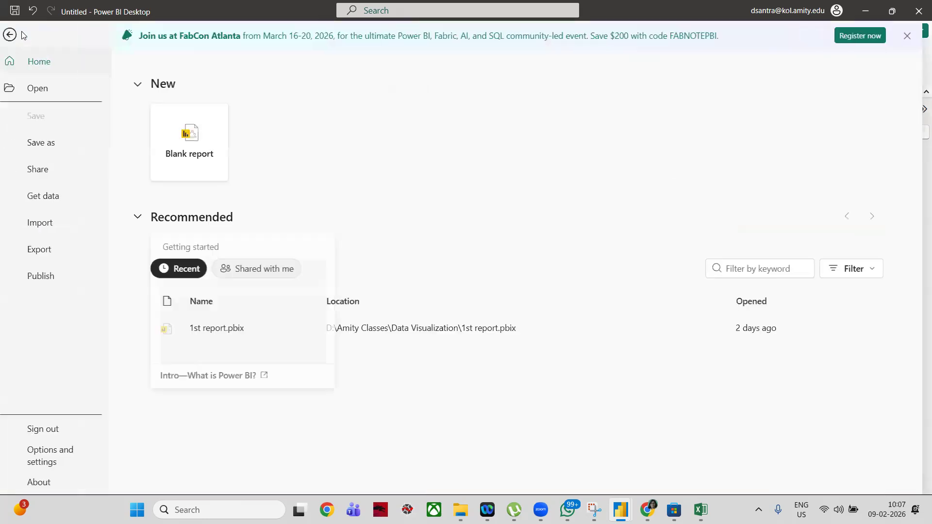
left_click(48, 143)
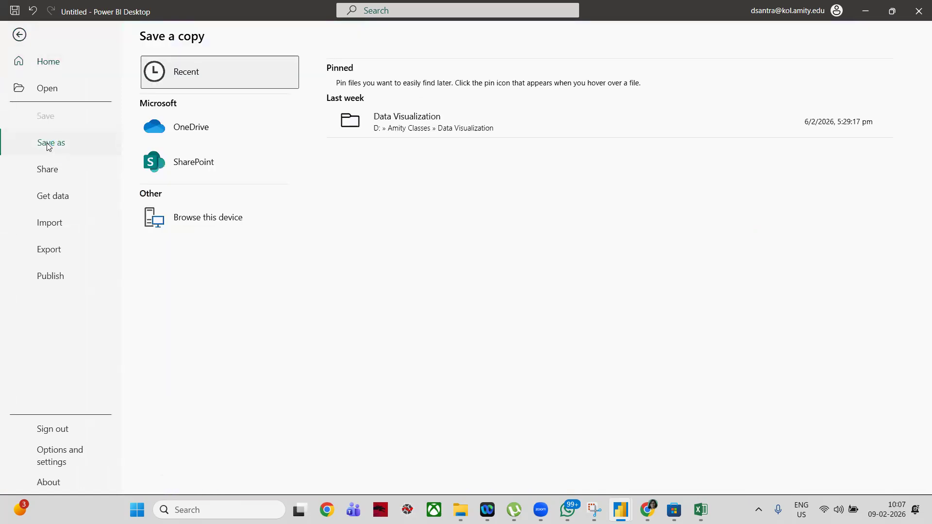
left_click(397, 130)
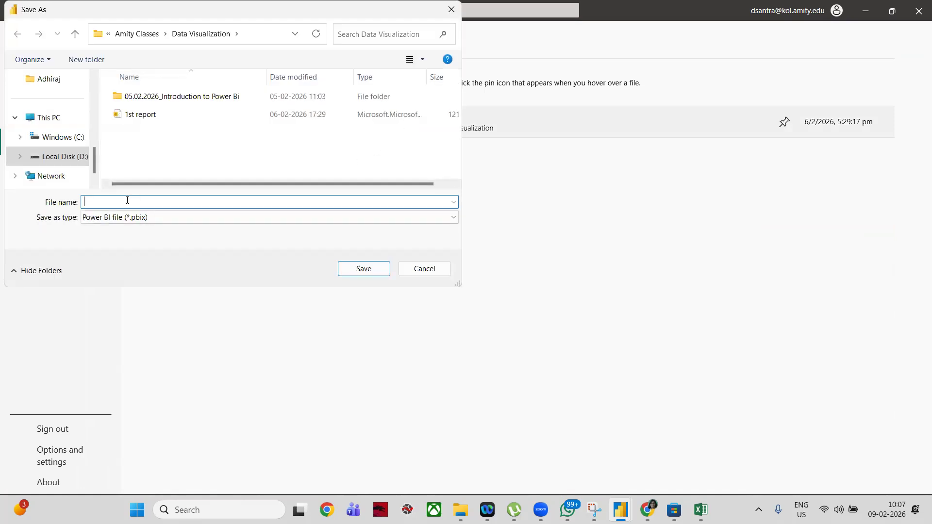
type("Report_Chocolate_09.02.2026")
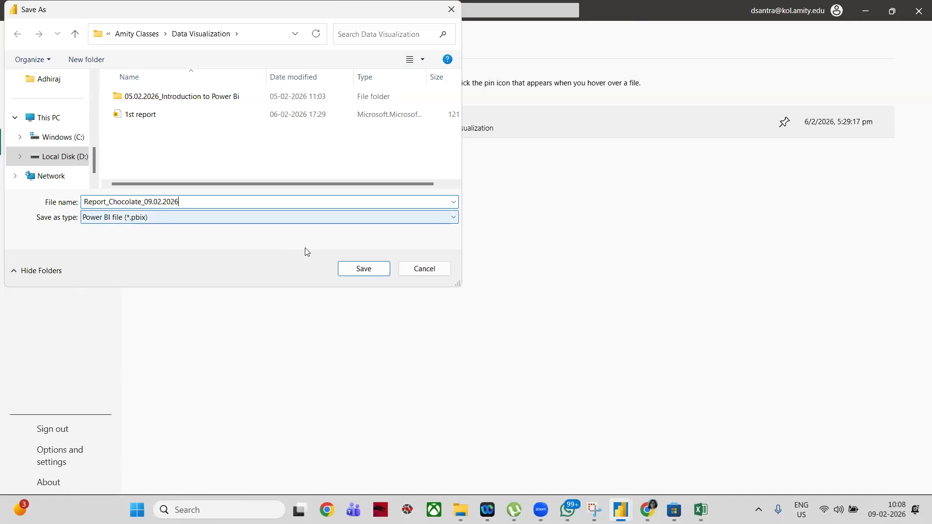
left_click(366, 273)
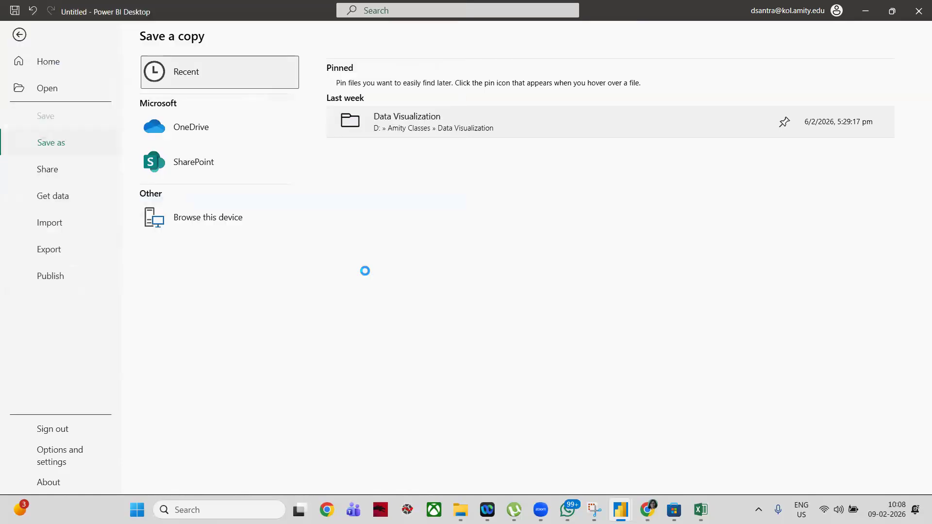
left_click(429, 270)
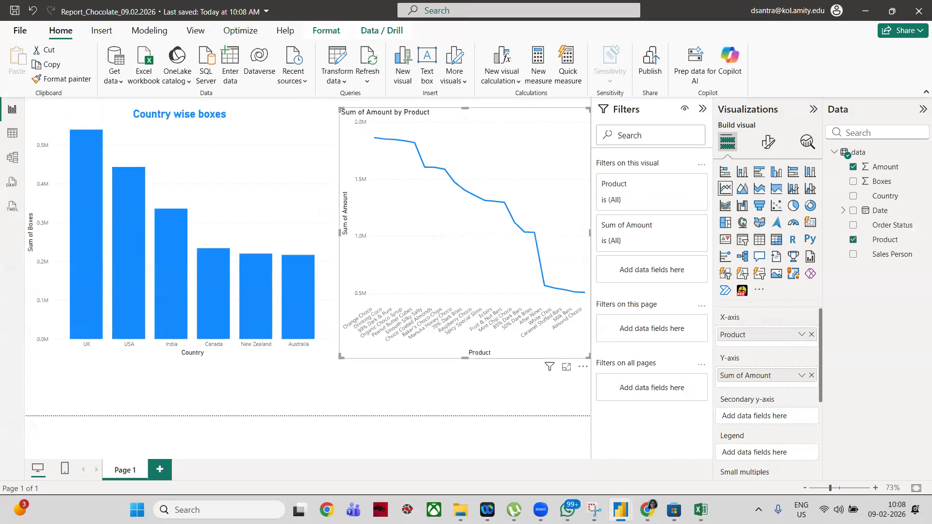
Close the report and reopen Report_Chocolate_09.02.2026 from the Data Visualization folder in File Explorer
left_click(919, 9)
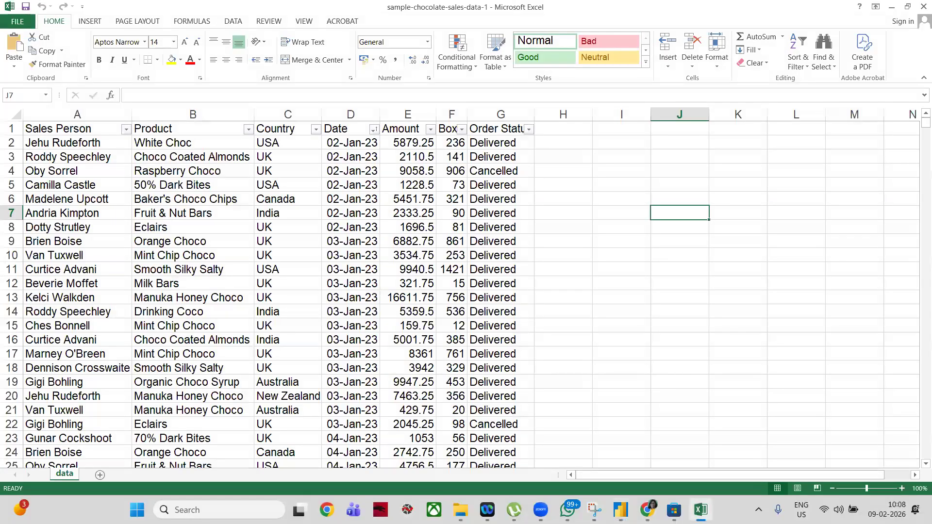
left_click(460, 510)
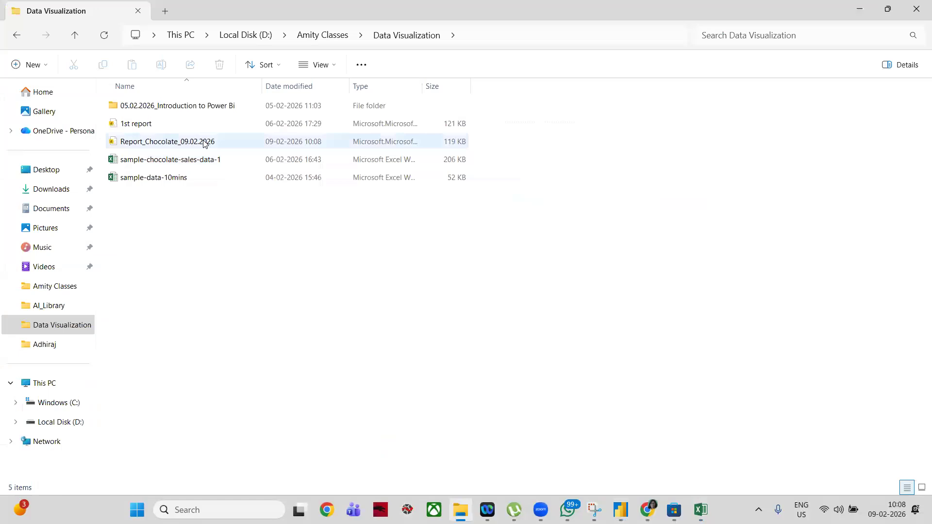
double_click(205, 142)
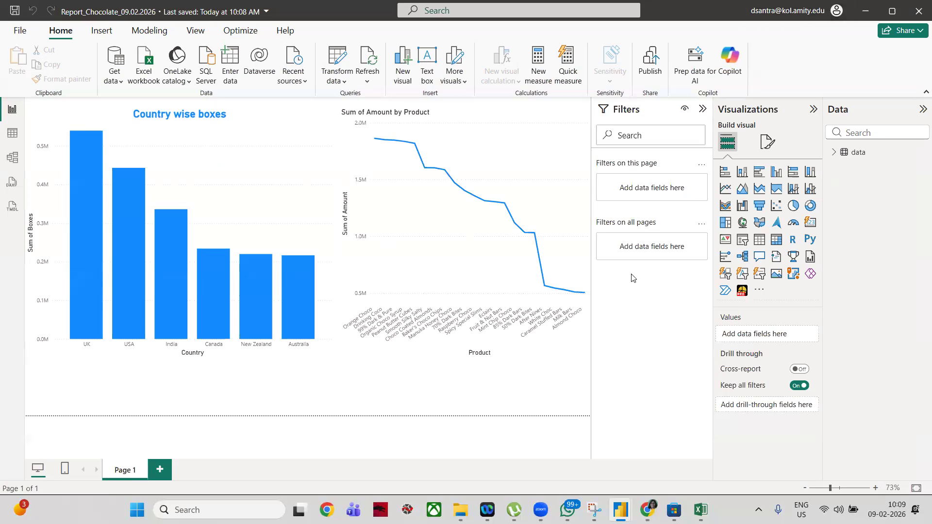
left_click(637, 418)
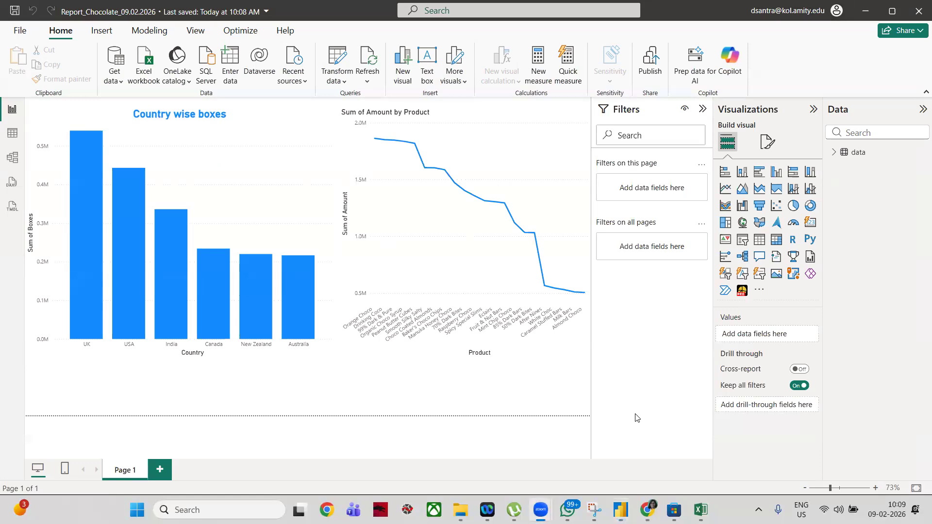